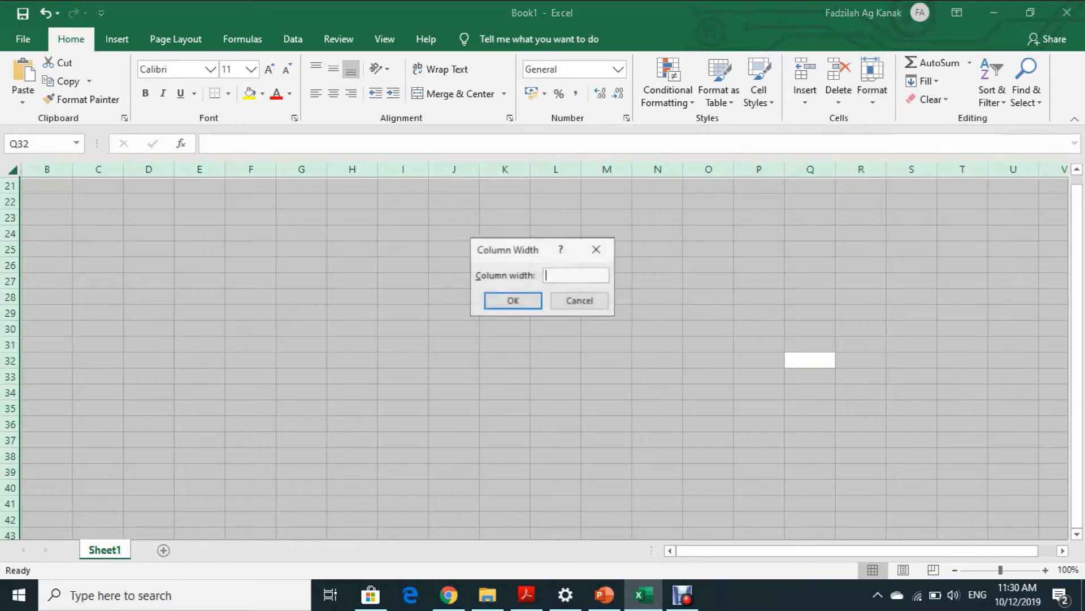
# - Set the width of all columns in the sheet to 2.5 and clear the whole-sheet selection
pyautogui.write('2.5')
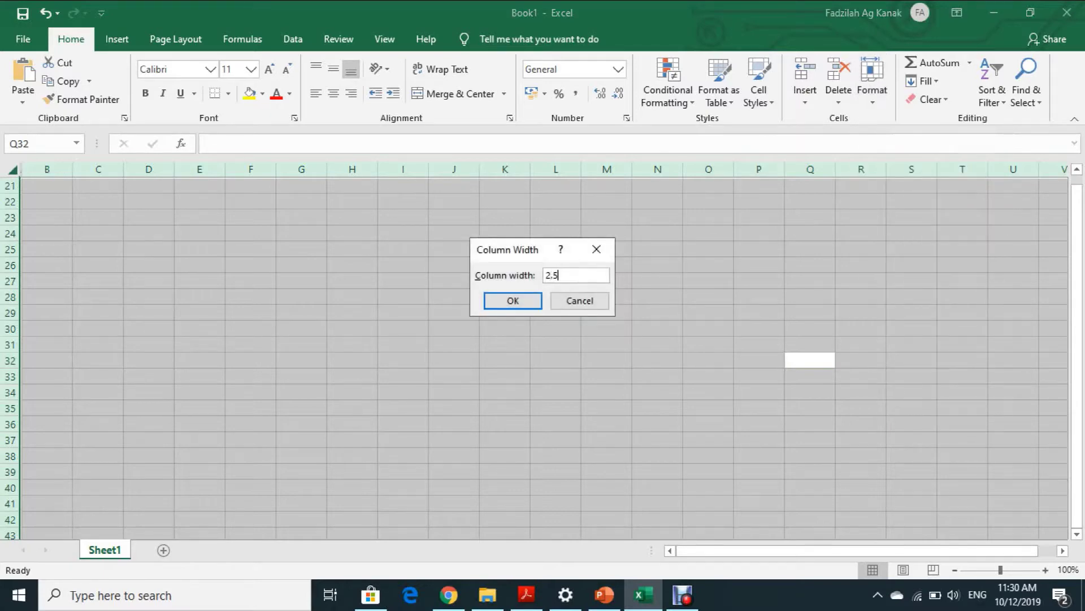
pyautogui.press('Return')
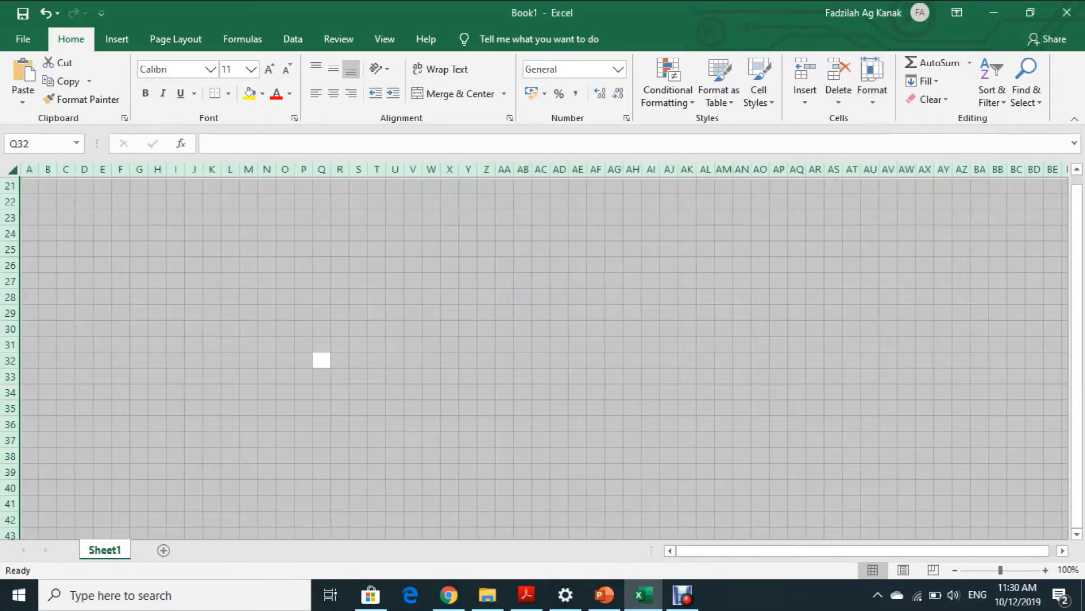
pyautogui.click(504, 296)
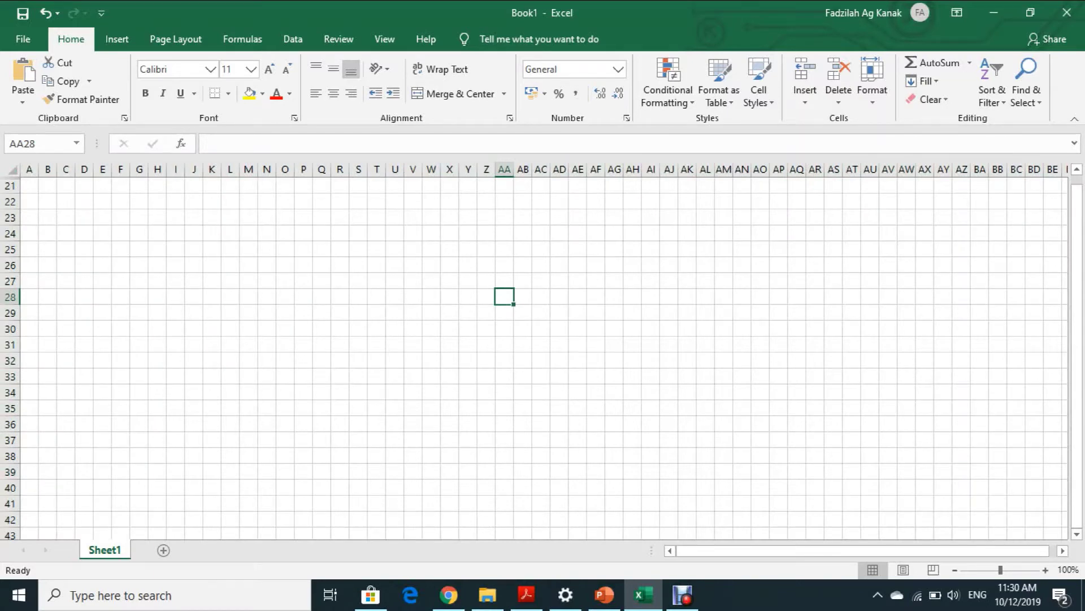
pyautogui.click(541, 265)
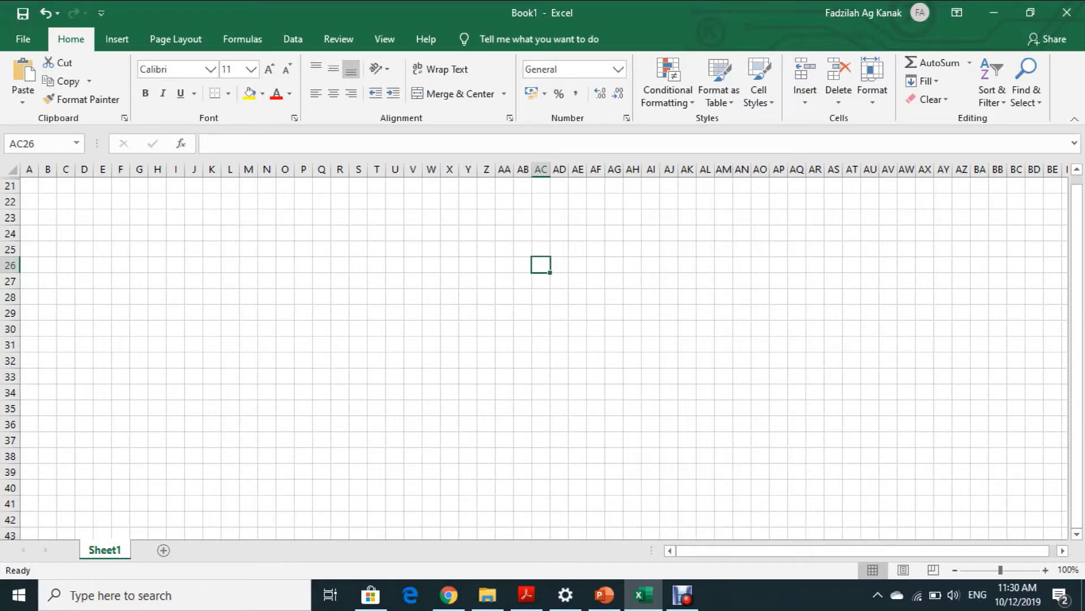
# - Fill the cell ranges AH26:AH32 and AF26:AF32 with the blue theme color as two vertical bars
pyautogui.click(633, 264)
pyautogui.moveTo(633, 264); pyautogui.dragTo(633, 360)
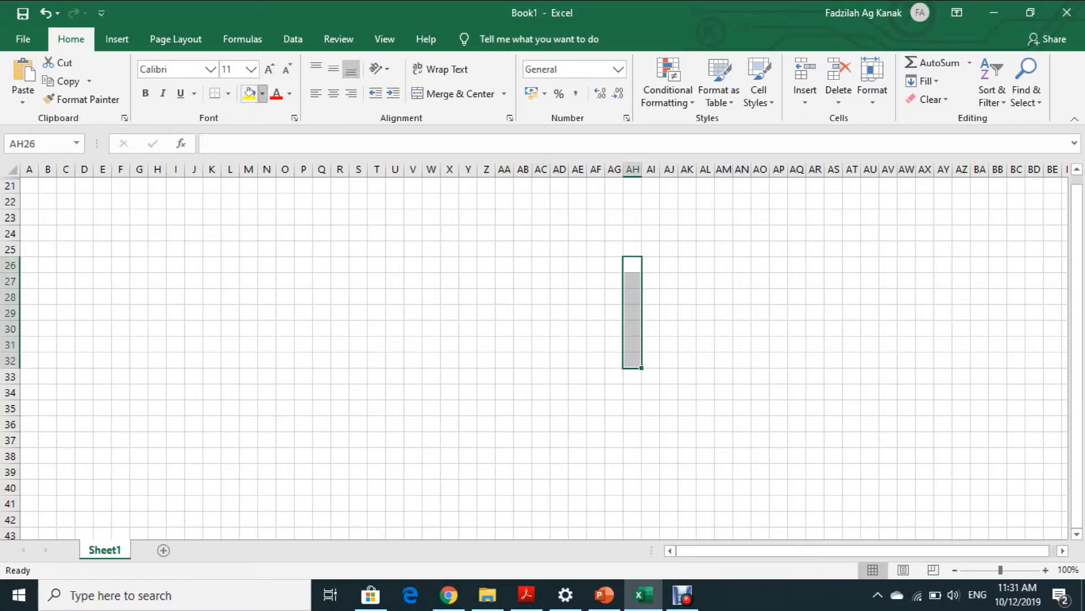
pyautogui.click(262, 93)
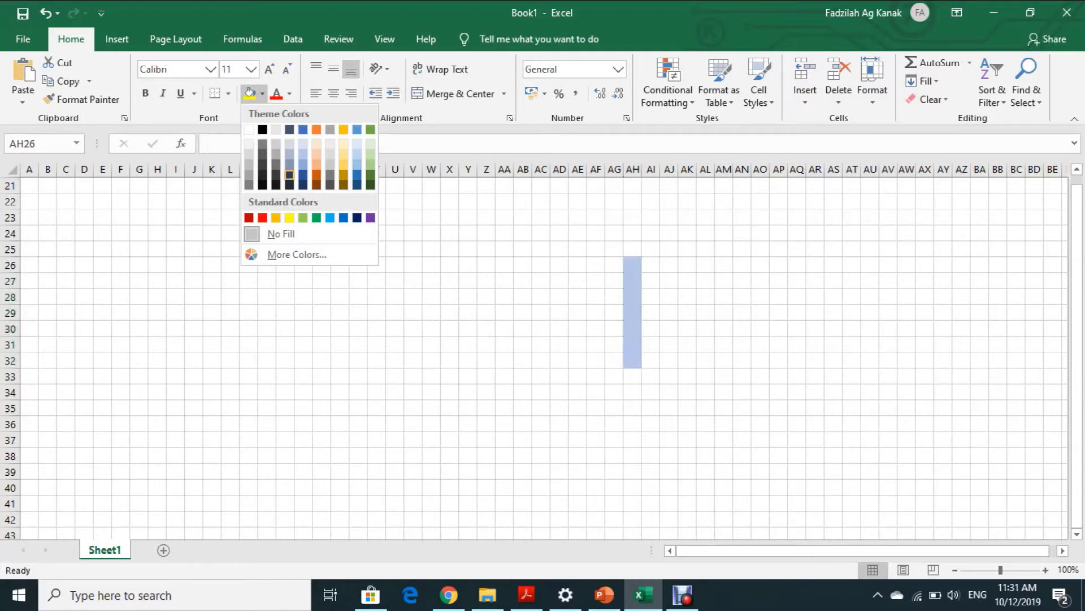
pyautogui.click(303, 130)
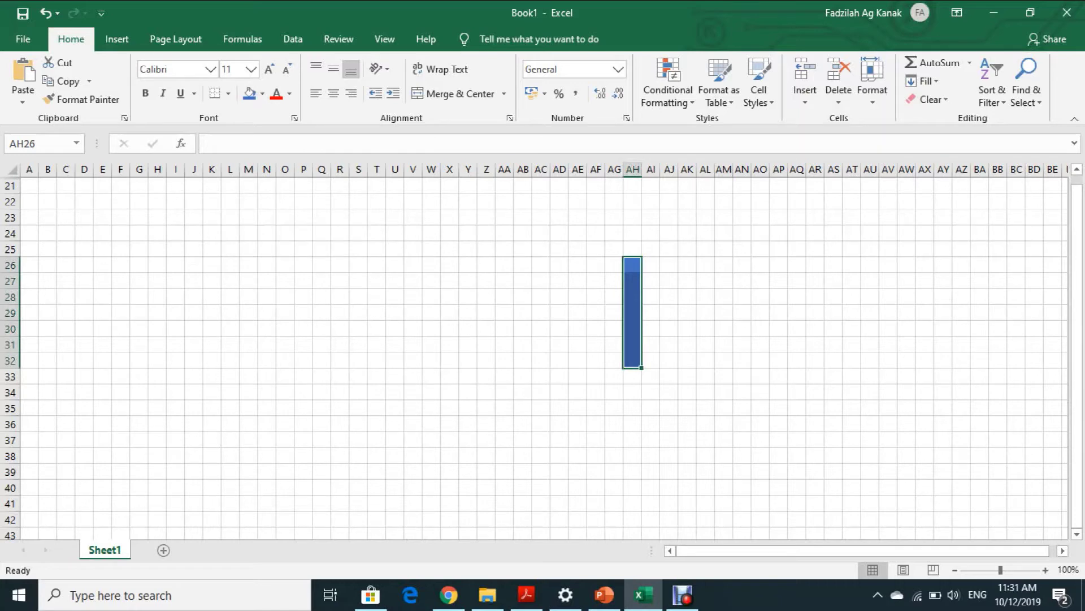
pyautogui.moveTo(596, 264); pyautogui.dragTo(596, 360)
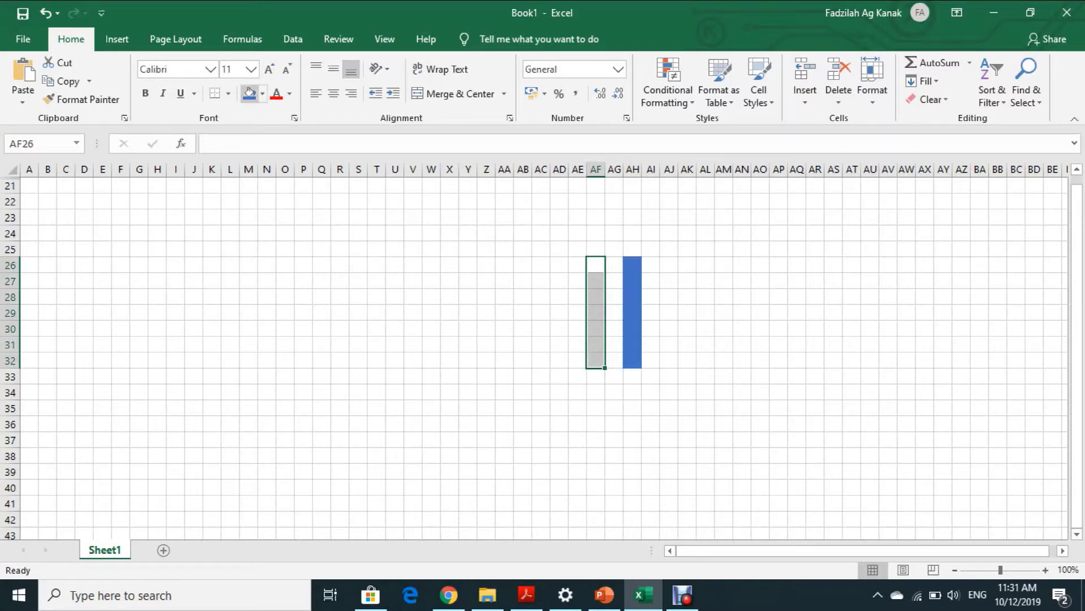
pyautogui.click(249, 93)
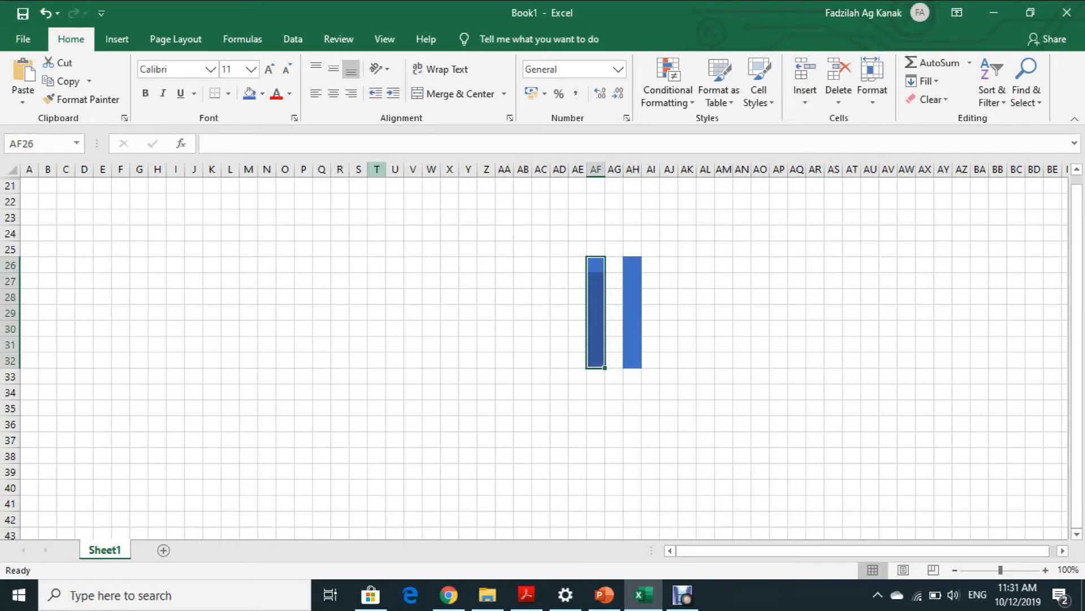
# - Fill AD32:AE32 and AD26:AD31 with the same blue to form a U shape with the column AF bar
pyautogui.click(577, 360)
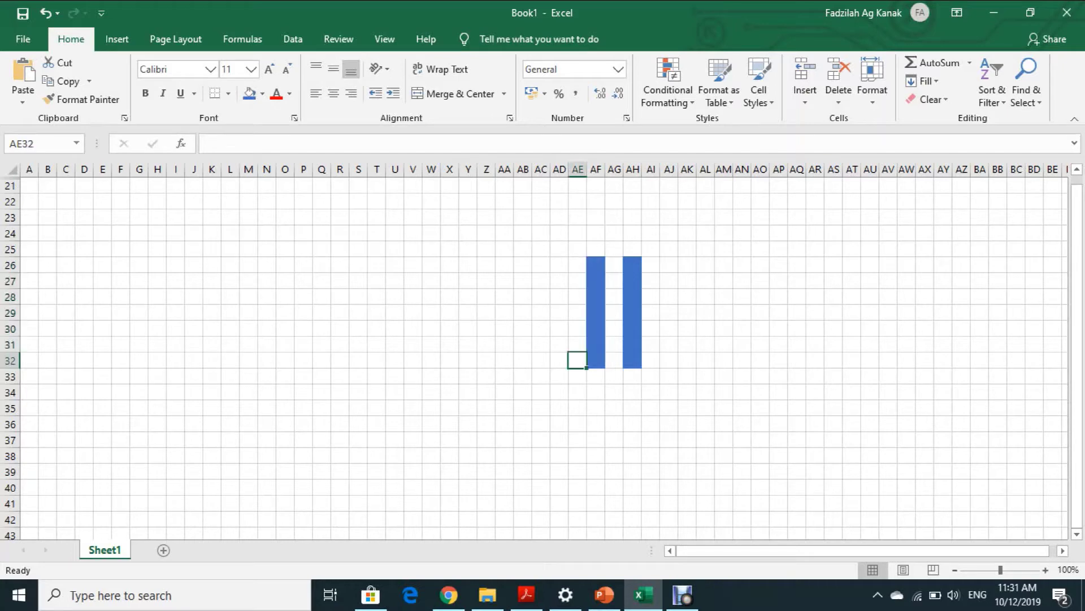
pyautogui.moveTo(577, 361); pyautogui.dragTo(559, 360)
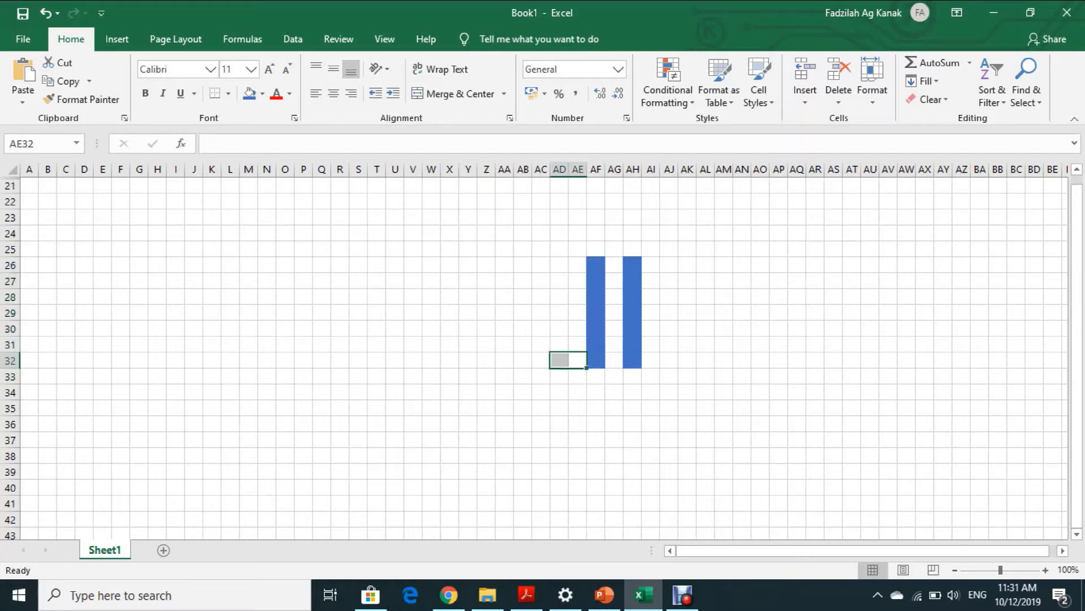
pyautogui.click(249, 93)
pyautogui.moveTo(559, 265); pyautogui.dragTo(559, 345)
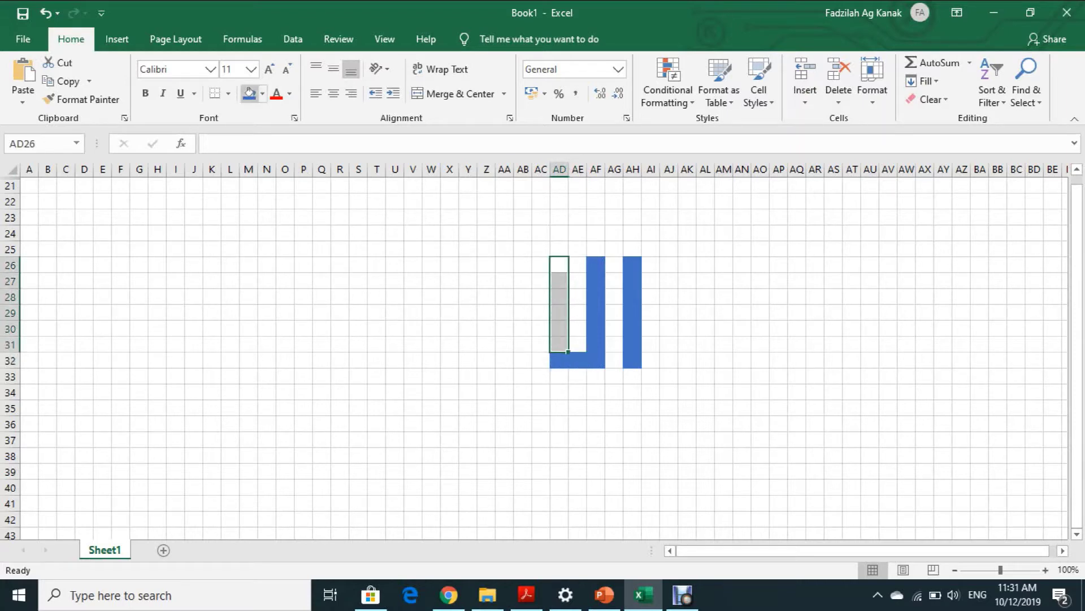
pyautogui.click(250, 93)
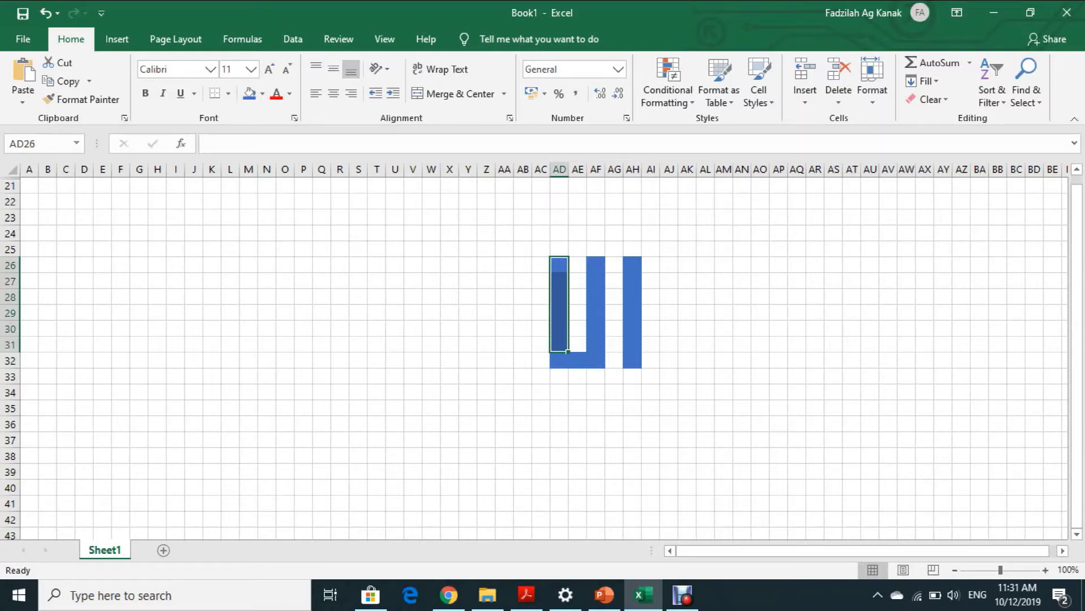
# - Extend the blue lettering by filling AB32:AC32 as the base and AB26:AB31 as another upright stroke
pyautogui.moveTo(541, 360); pyautogui.dragTo(523, 360)
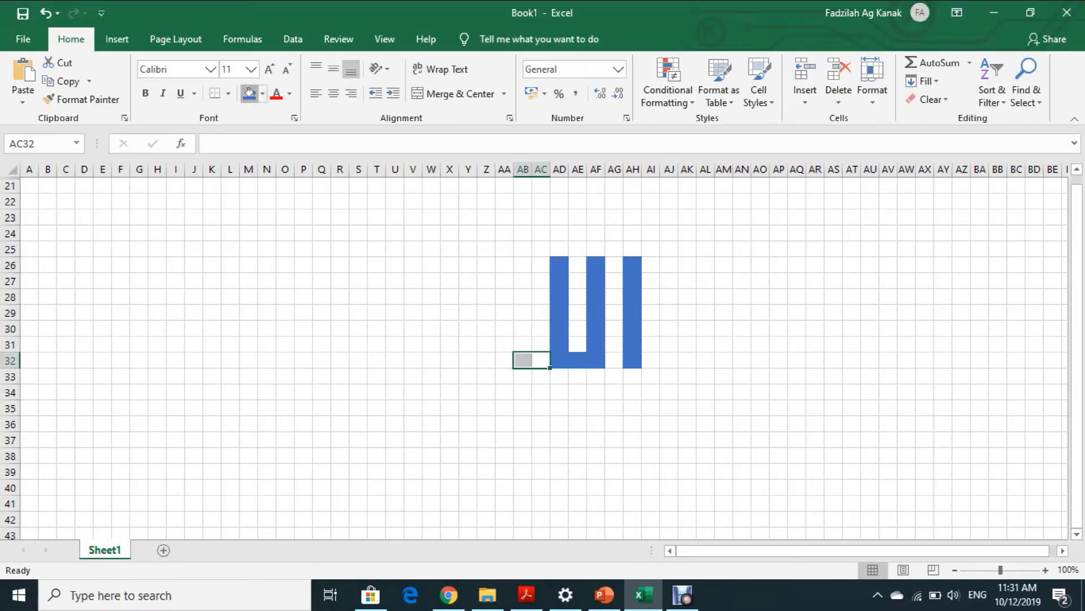
pyautogui.click(250, 93)
pyautogui.click(523, 265)
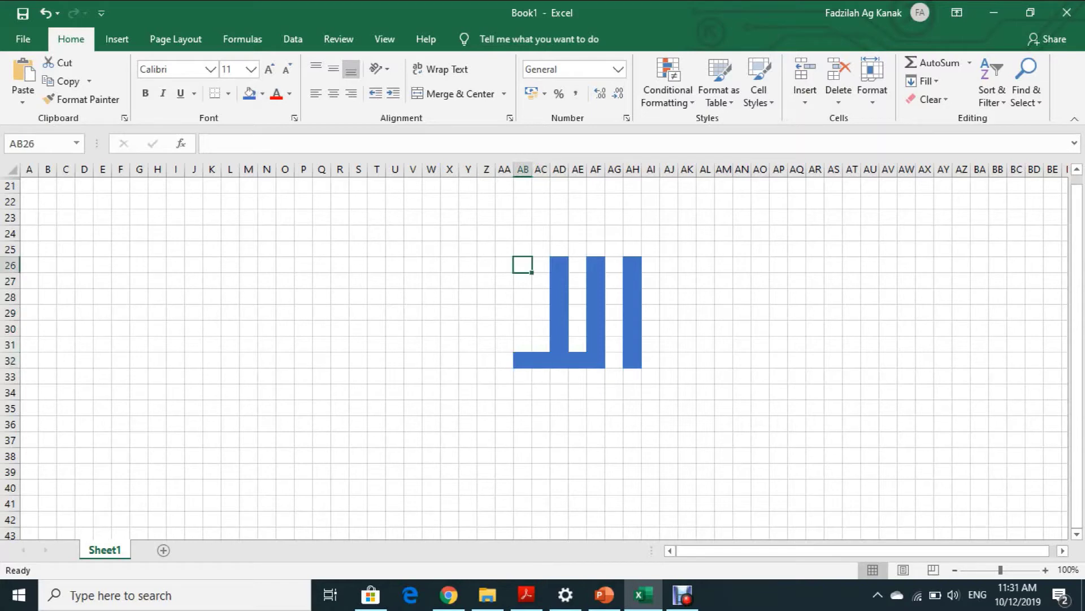
pyautogui.click(523, 185)
pyautogui.moveTo(523, 265); pyautogui.dragTo(523, 344)
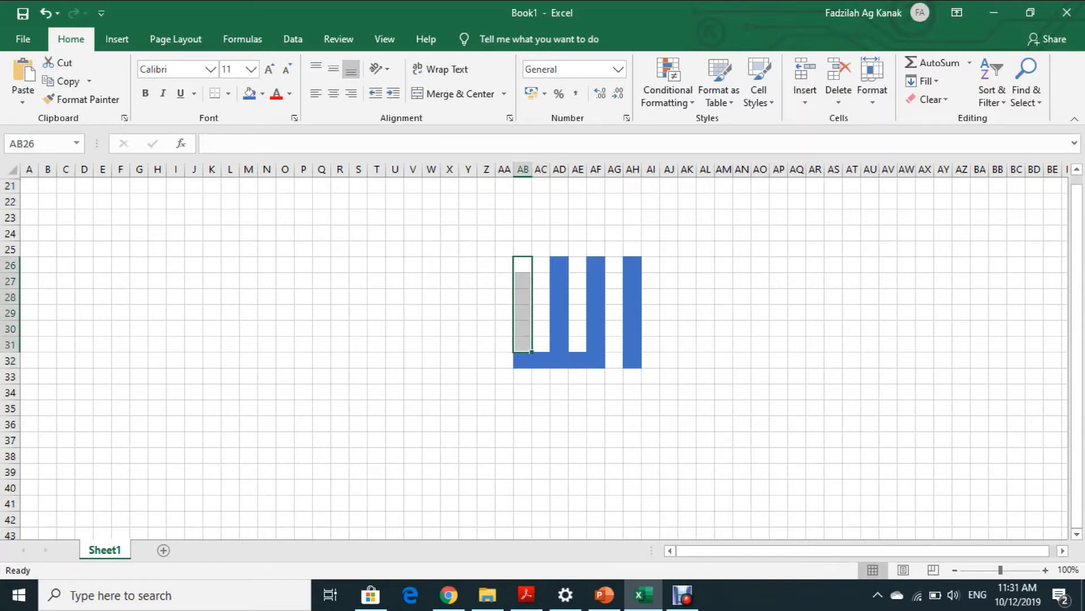
pyautogui.click(250, 93)
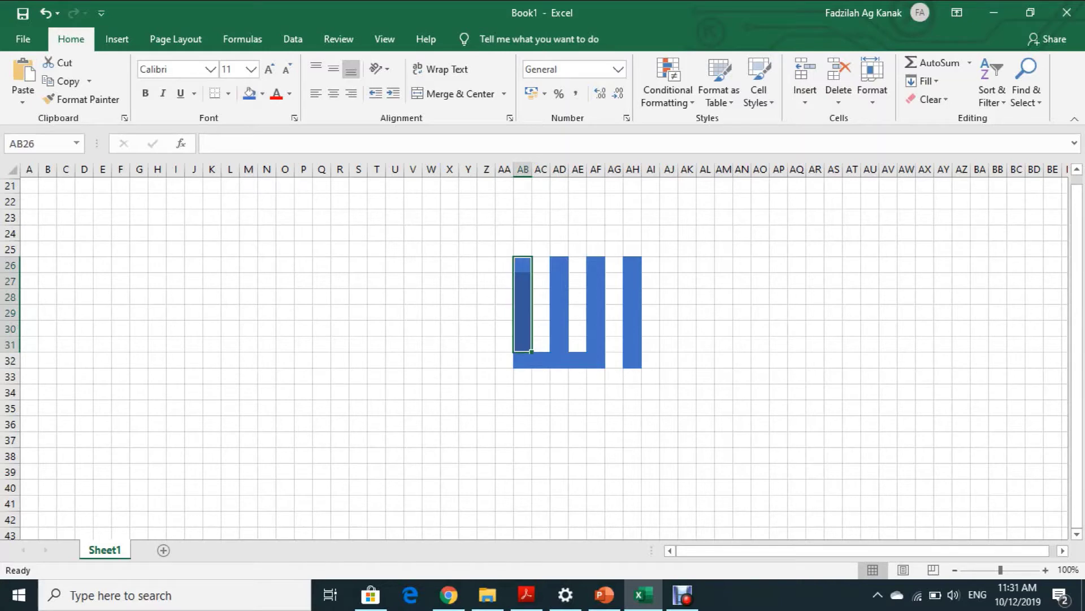
# - Fill Z26:AA26, Z28:AA28 and Z27 with blue to form a closed loop around cell AA27
pyautogui.moveTo(504, 265); pyautogui.dragTo(486, 265)
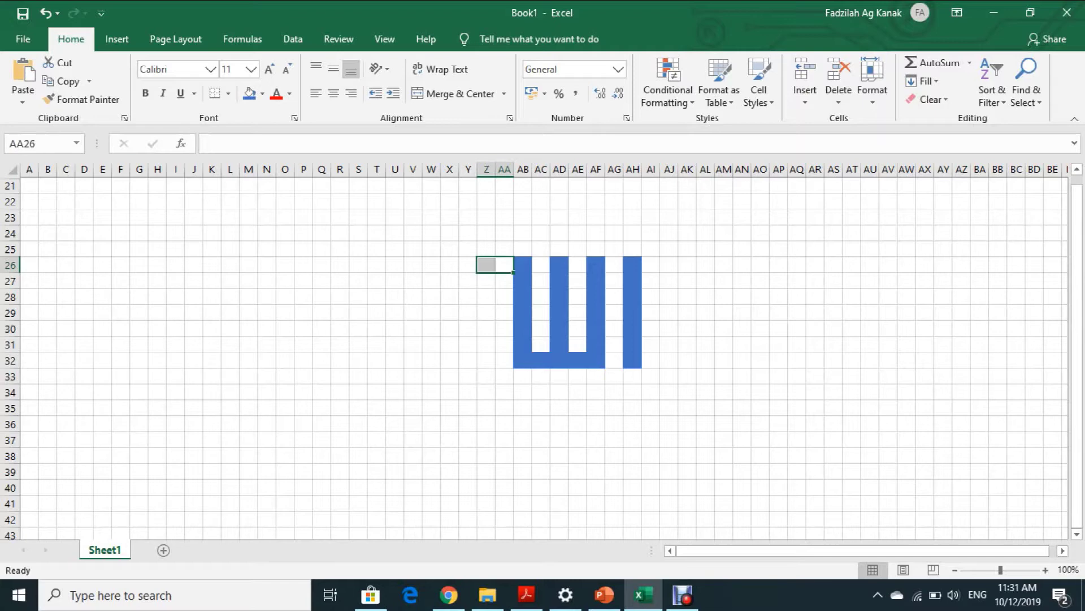
pyautogui.click(250, 93)
pyautogui.moveTo(504, 296); pyautogui.dragTo(486, 297)
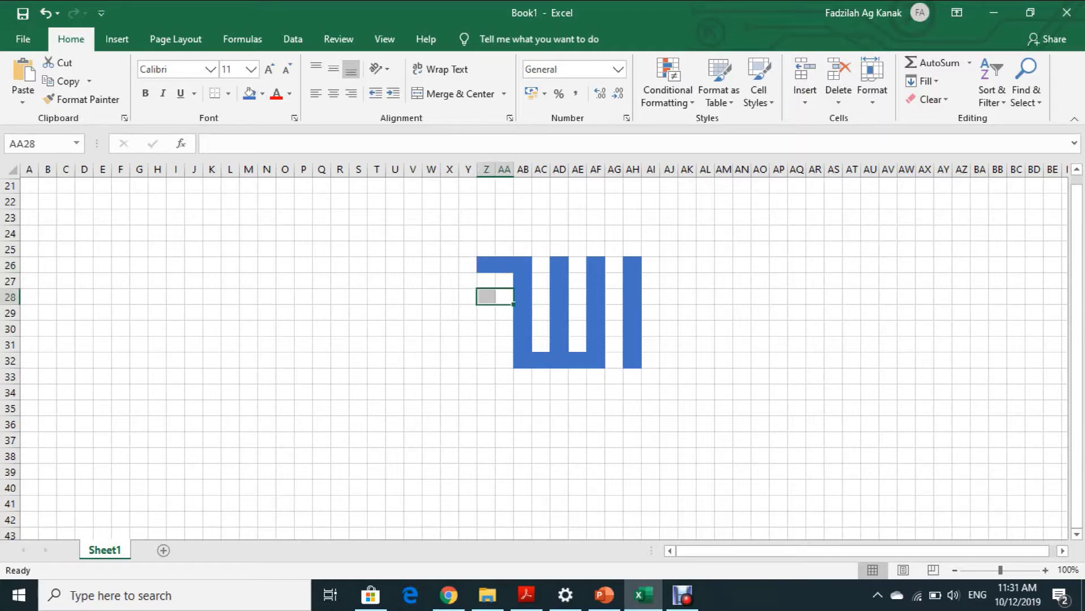
pyautogui.click(249, 93)
pyautogui.click(486, 281)
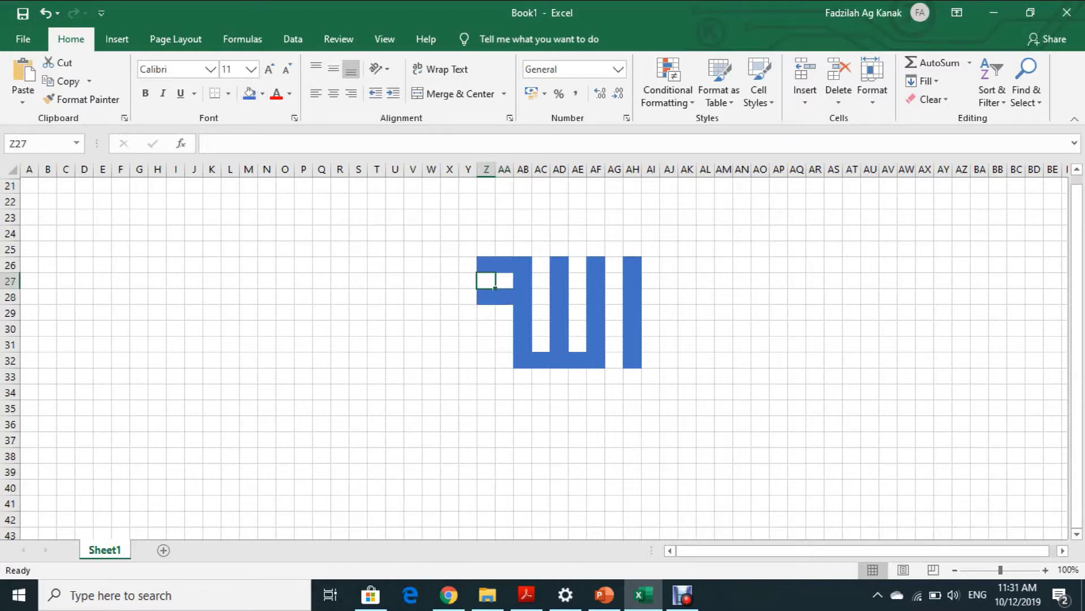
pyautogui.moveTo(486, 280); pyautogui.dragTo(486, 297)
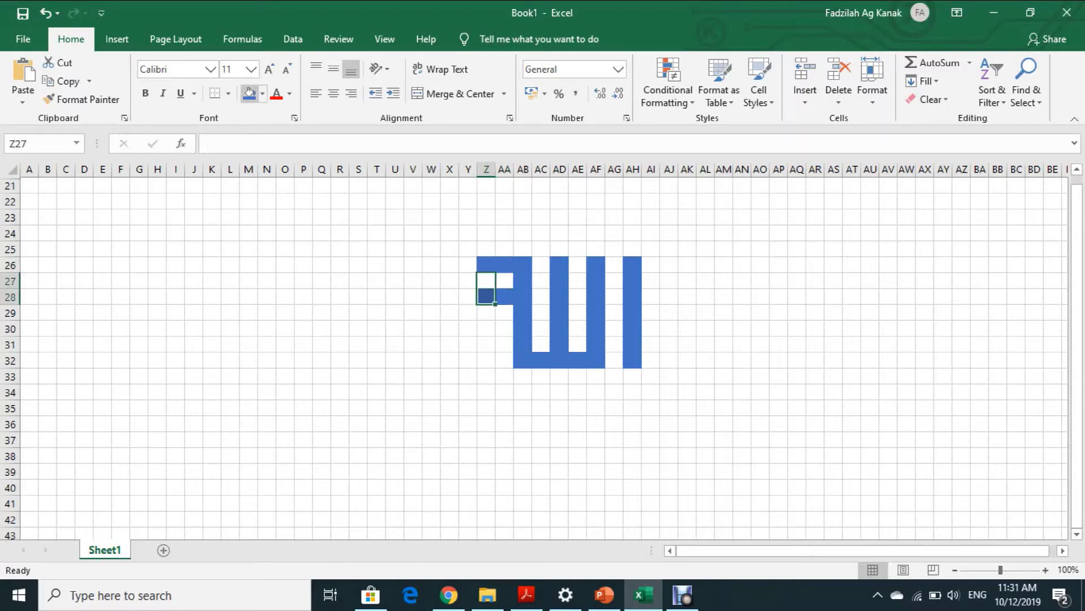
pyautogui.click(249, 93)
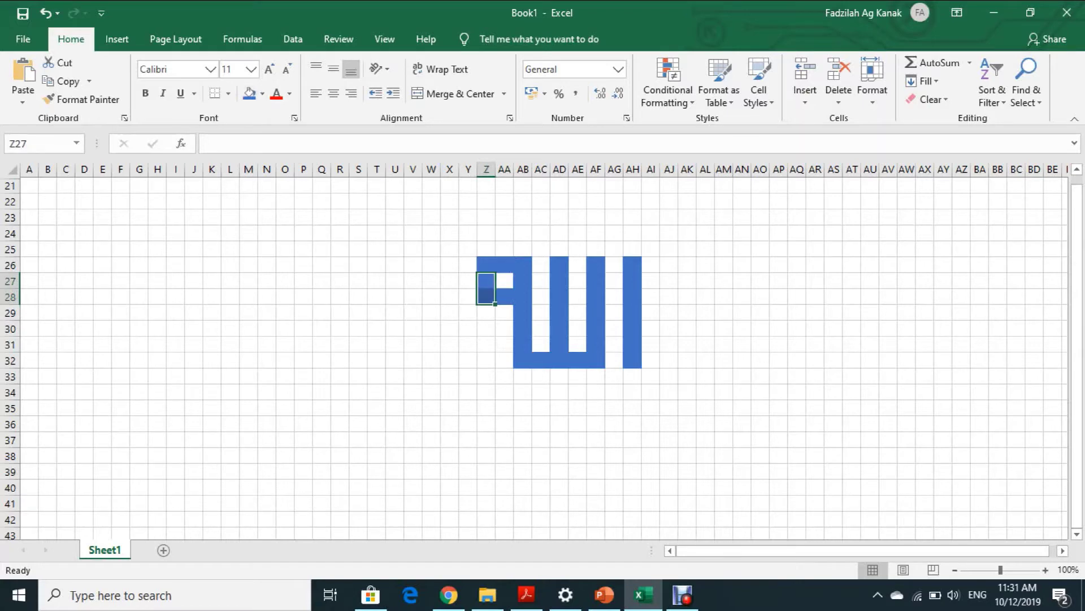
# - Fill the two-row band Z24:AI25 above the blue lettering with the standard yellow
pyautogui.click(486, 233)
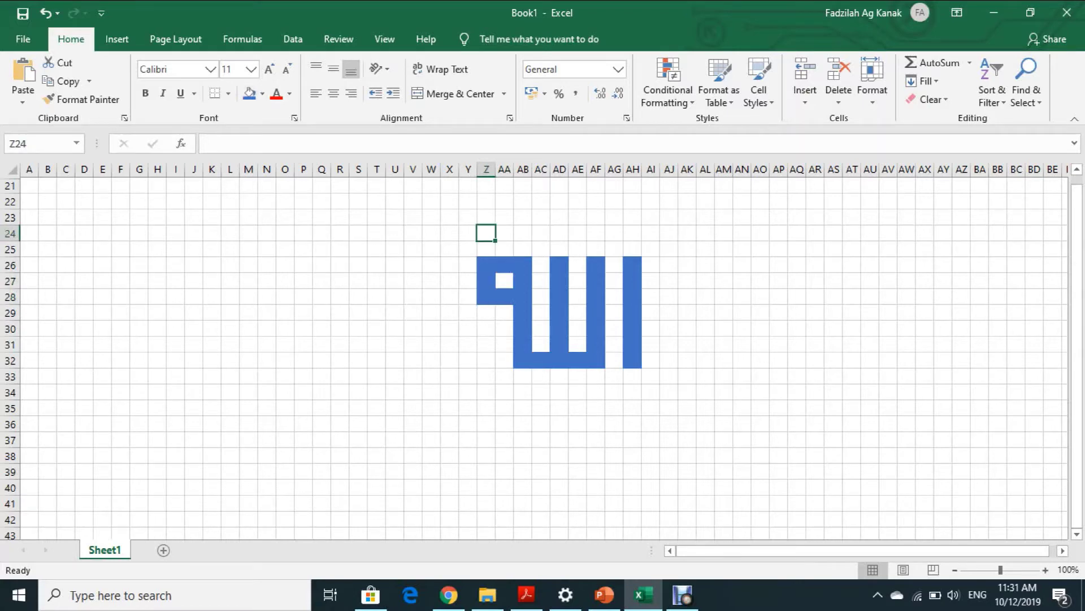
pyautogui.moveTo(486, 233); pyautogui.dragTo(651, 249)
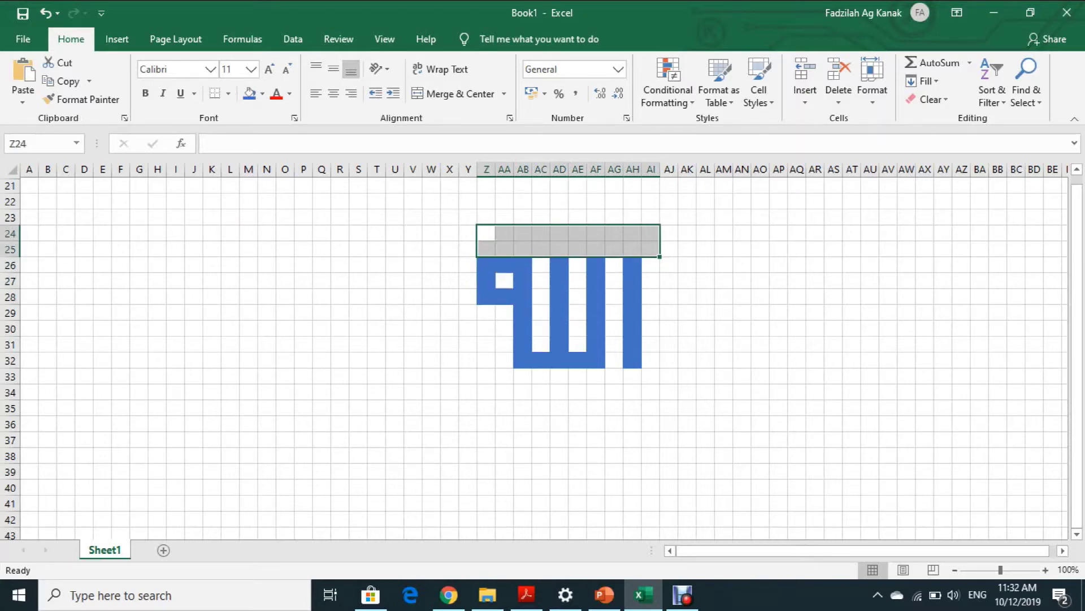
pyautogui.click(262, 93)
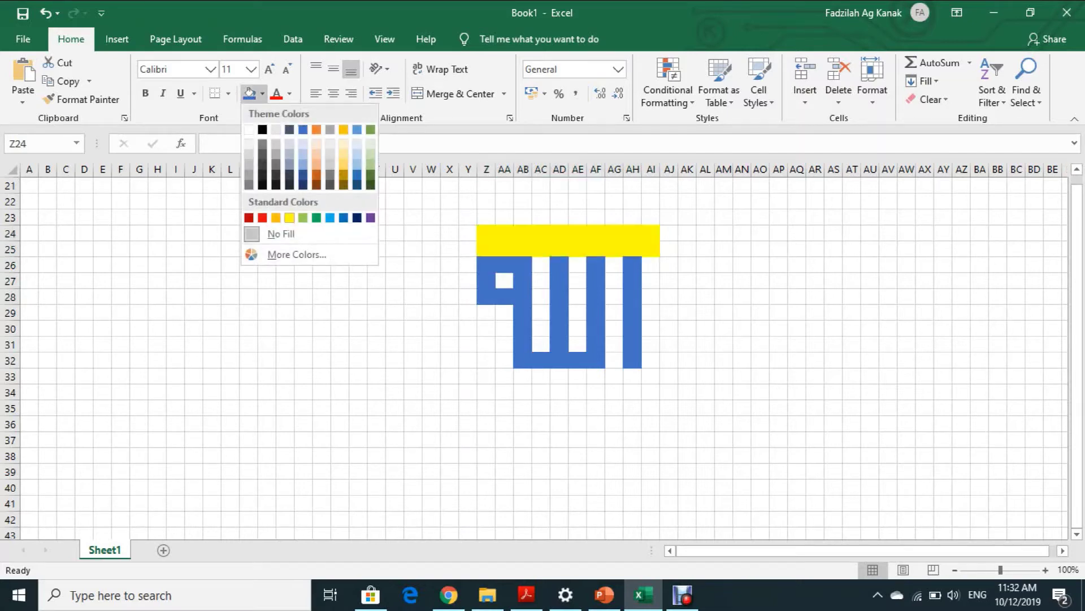
pyautogui.click(289, 218)
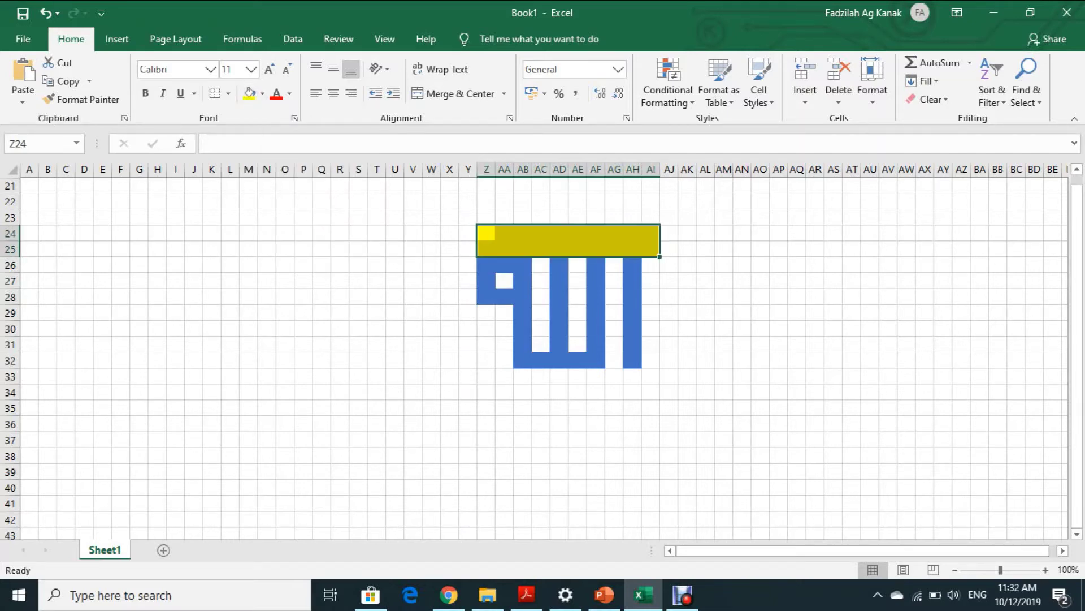
# - Surround the blue bar in column AH with yellow by filling AG26:AG34, AH34:AI34, AI26:AI33 and AH33
pyautogui.moveTo(614, 264); pyautogui.dragTo(614, 392)
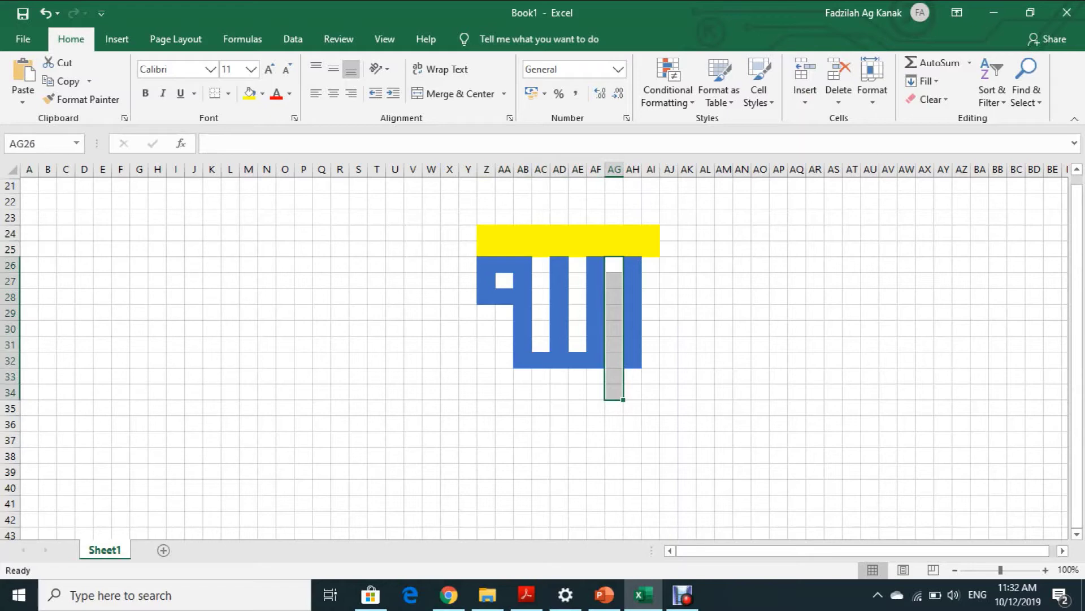
pyautogui.click(249, 94)
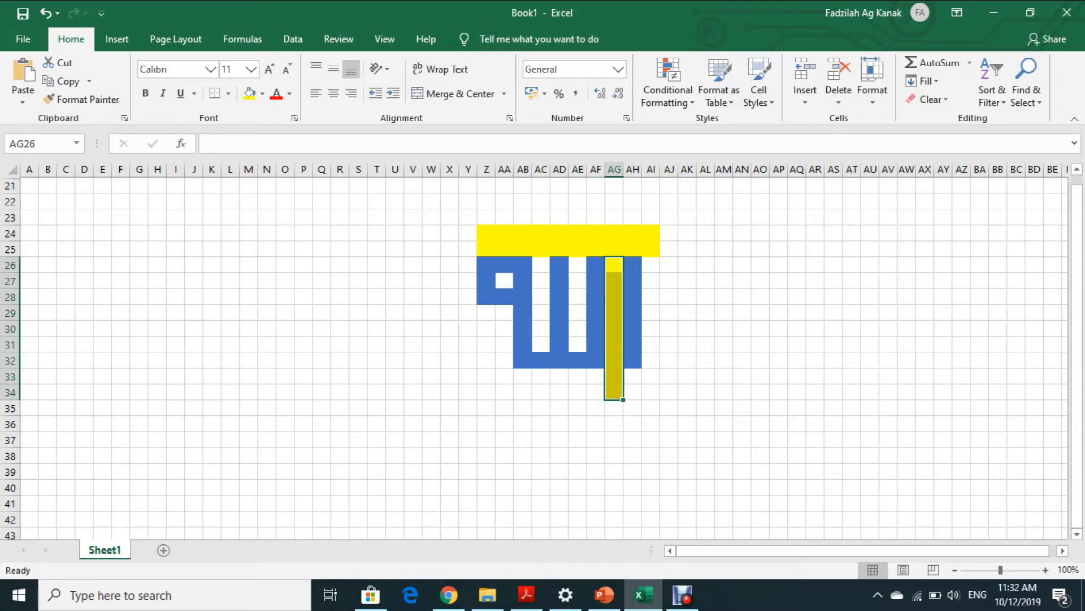
pyautogui.moveTo(632, 391); pyautogui.dragTo(651, 392)
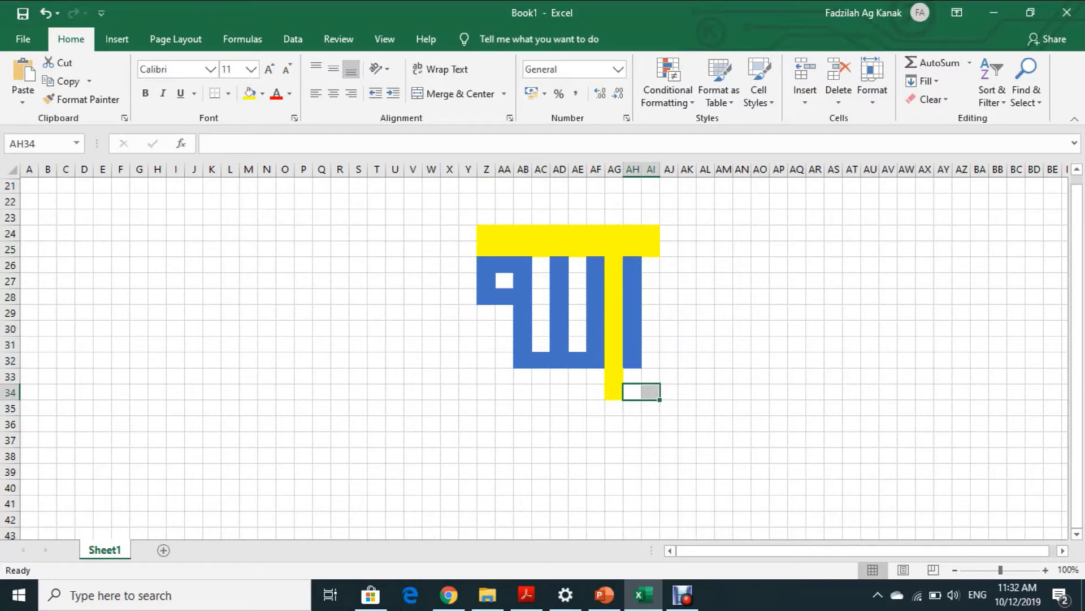
pyautogui.click(249, 94)
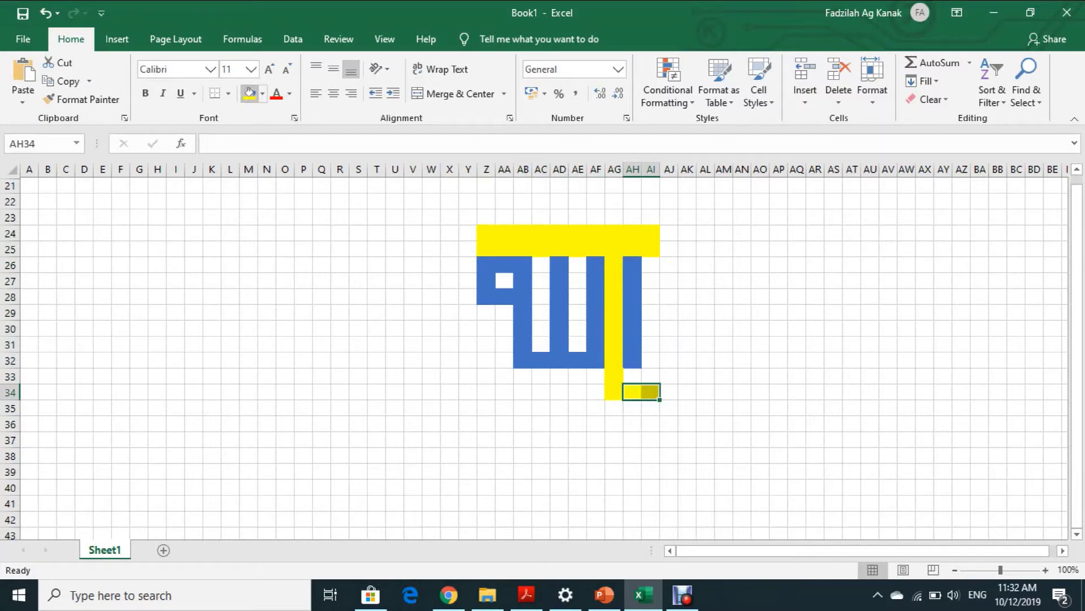
pyautogui.moveTo(651, 265); pyautogui.dragTo(651, 376)
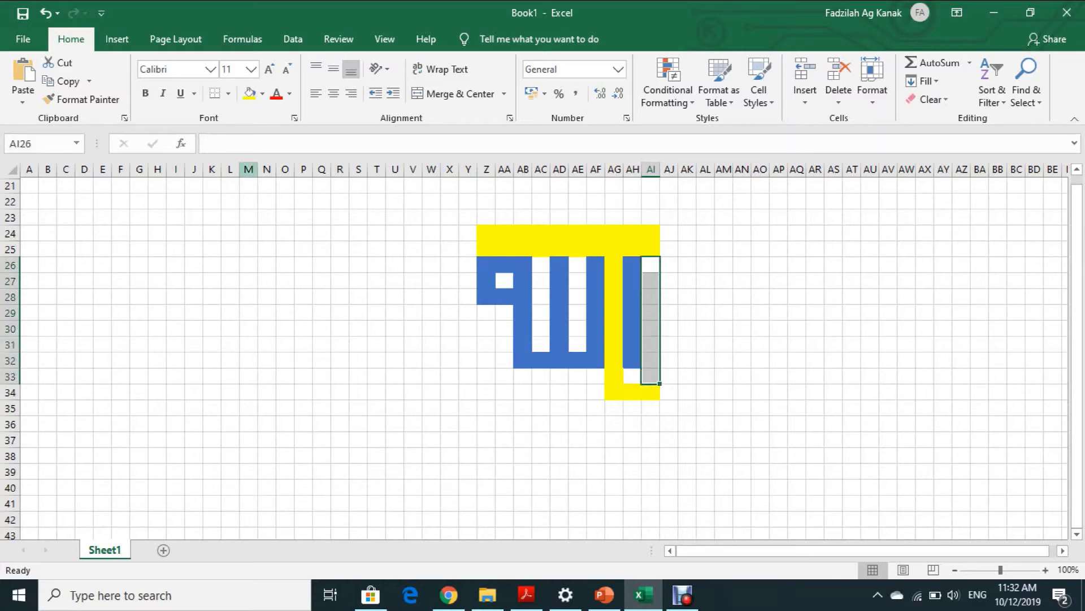
pyautogui.click(249, 94)
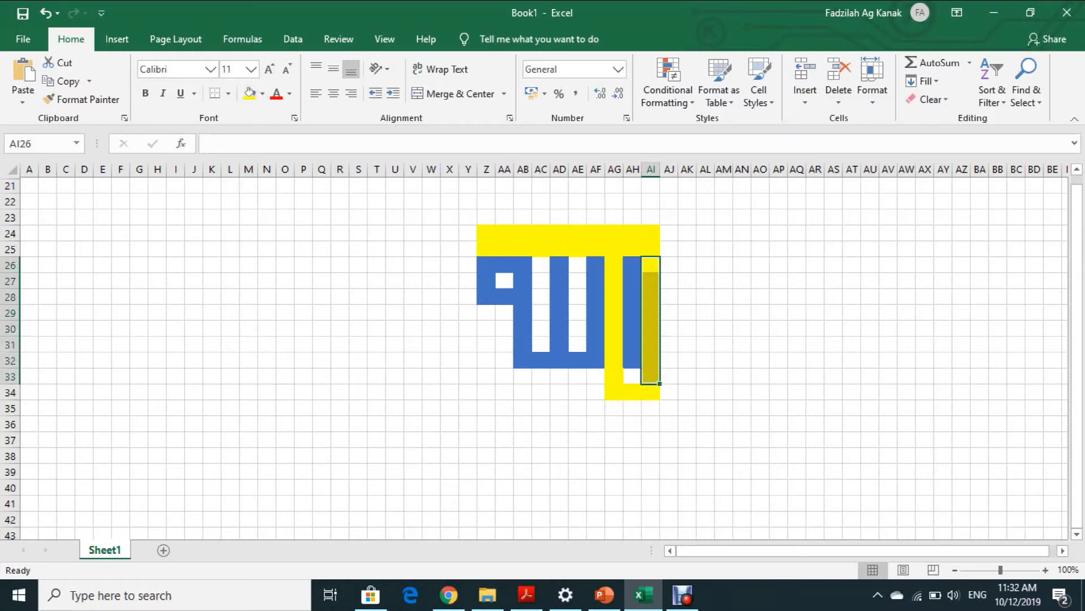
pyautogui.click(632, 376)
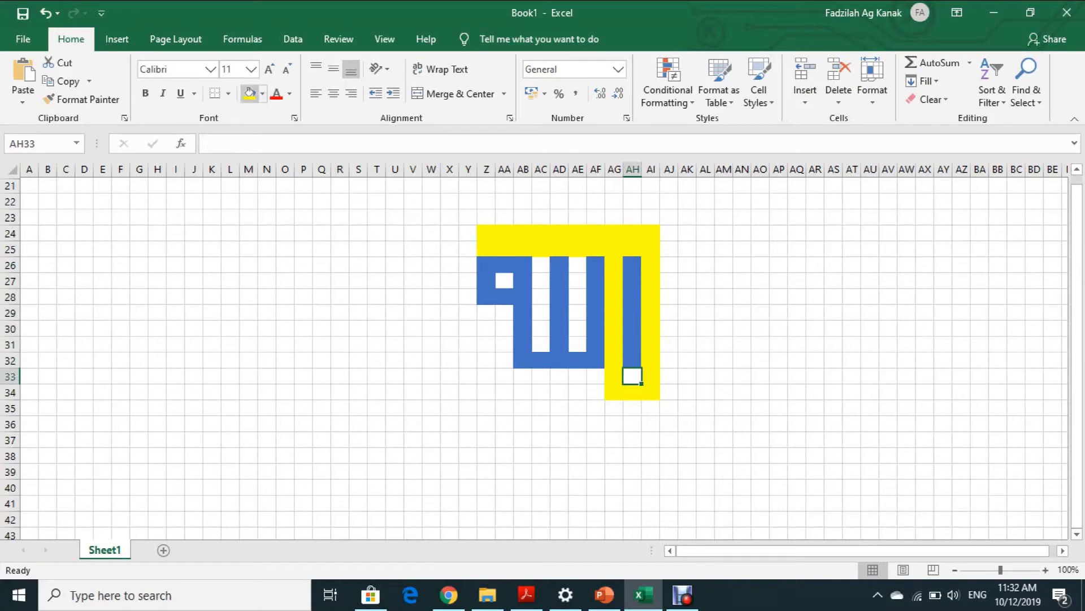
pyautogui.click(250, 94)
# - Fill the gap AC26:AC31 between the blue strokes with yellow
pyautogui.moveTo(541, 264); pyautogui.dragTo(541, 344)
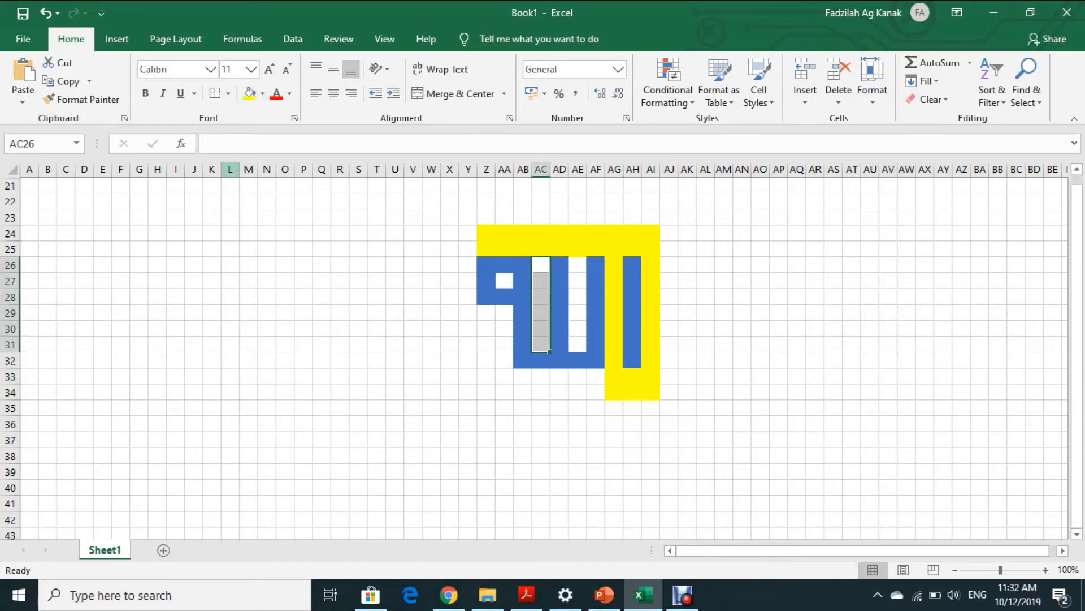
pyautogui.click(249, 93)
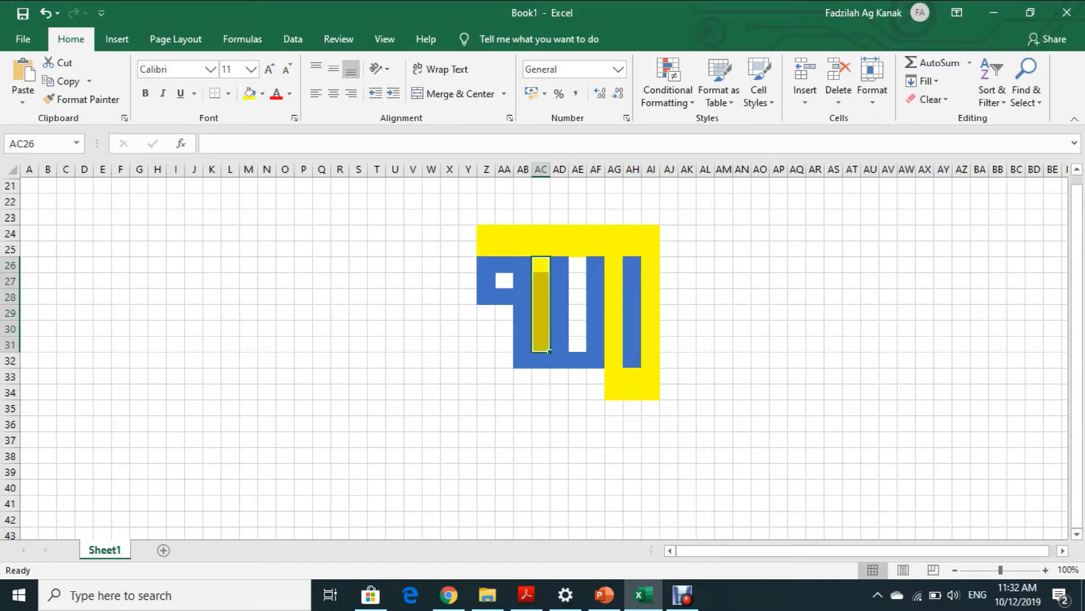
# - Fill the gap AE26:AE31, the row Y34:AF34 below the lettering and the border column Y24:Y34 with yellow
pyautogui.moveTo(577, 264); pyautogui.dragTo(577, 345)
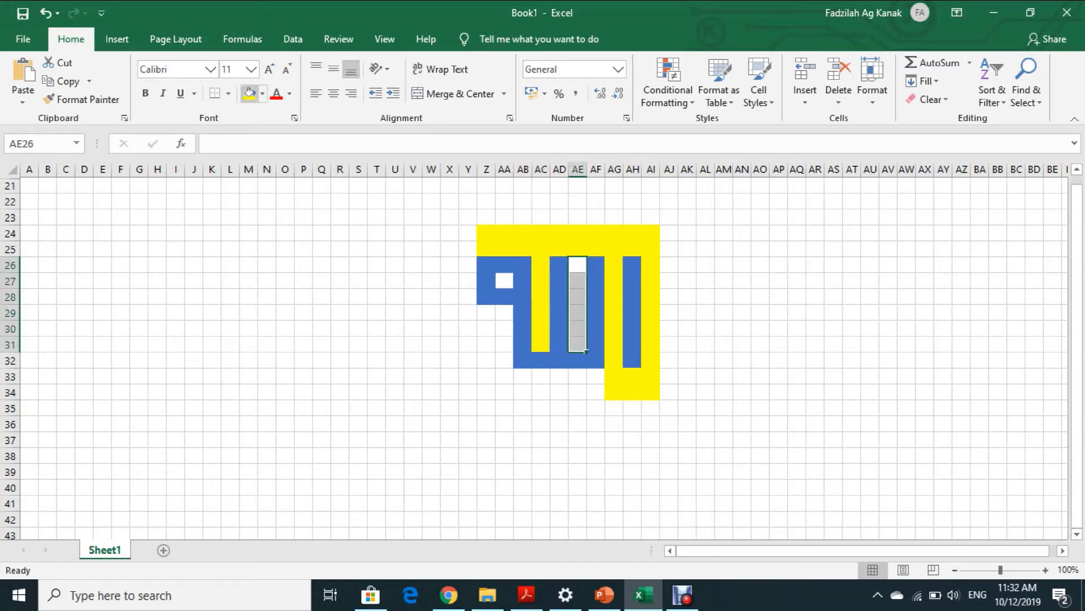
pyautogui.click(249, 94)
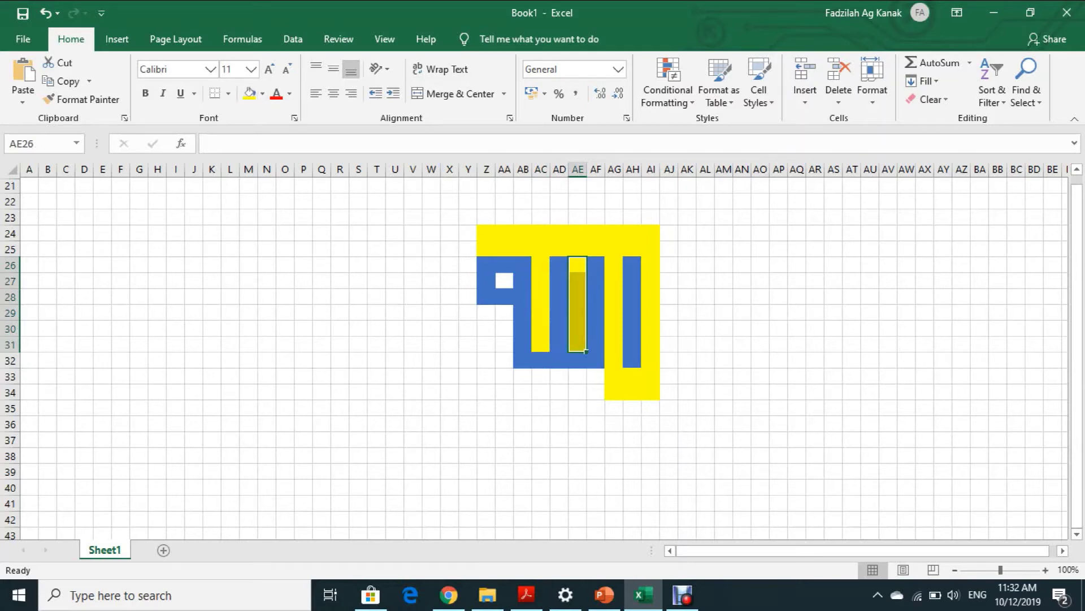
pyautogui.moveTo(596, 392); pyautogui.dragTo(468, 392)
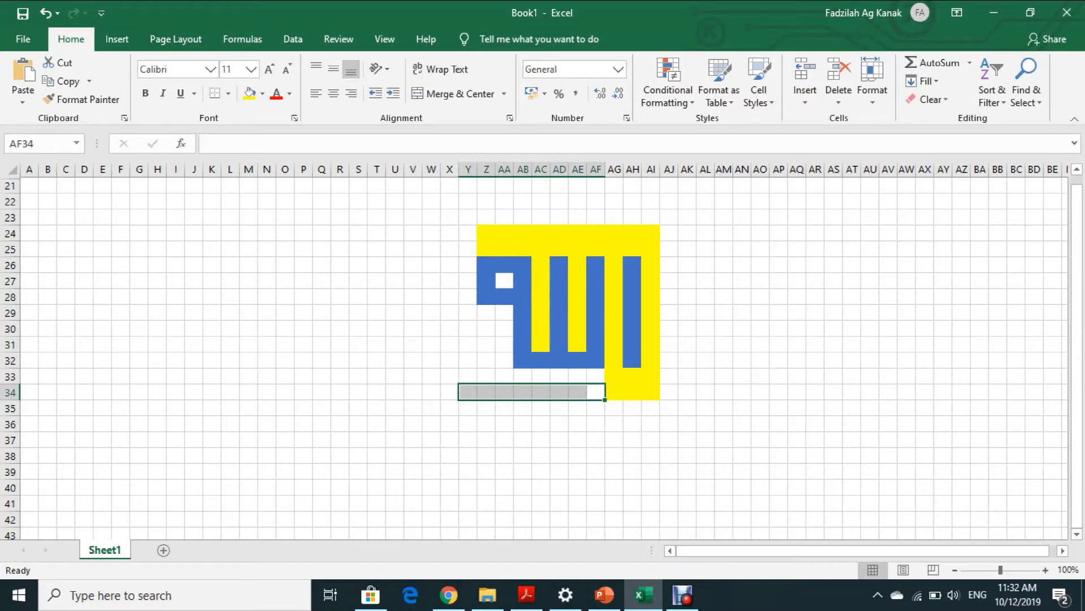
pyautogui.click(249, 93)
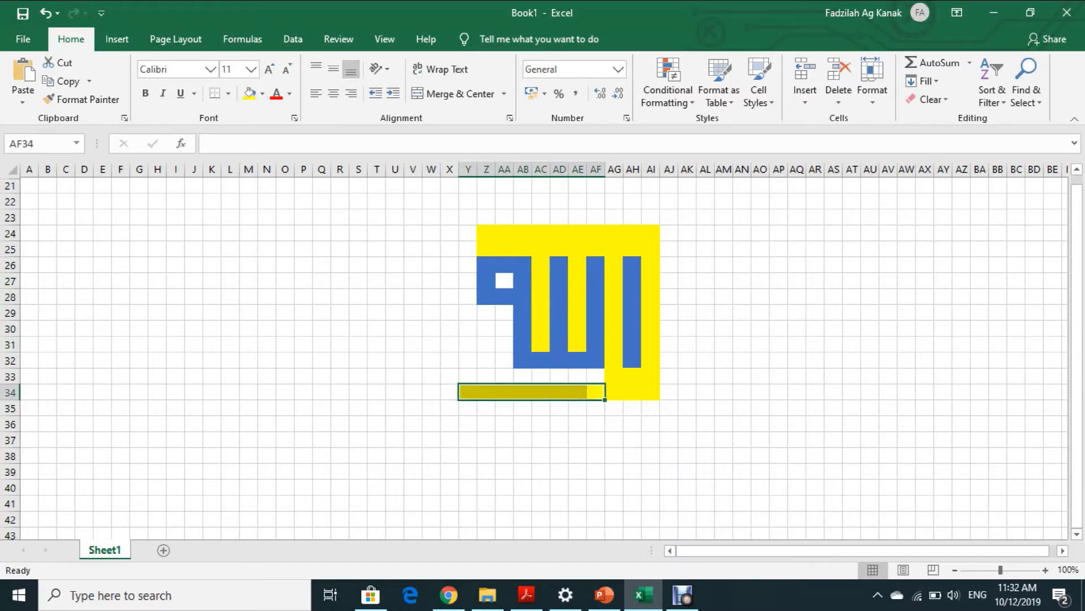
pyautogui.moveTo(468, 232); pyautogui.dragTo(468, 391)
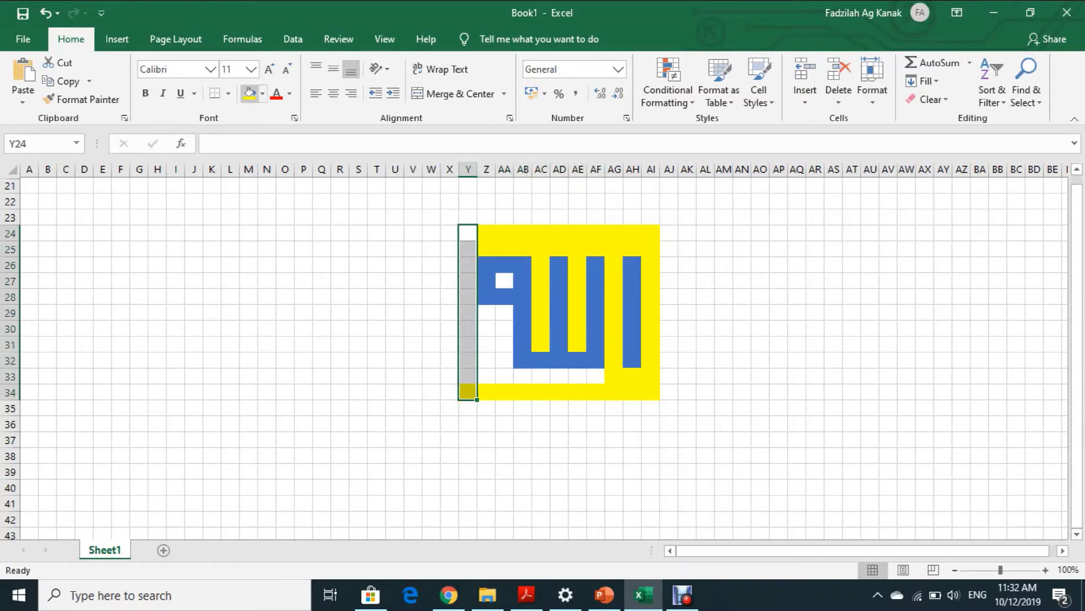
pyautogui.click(249, 93)
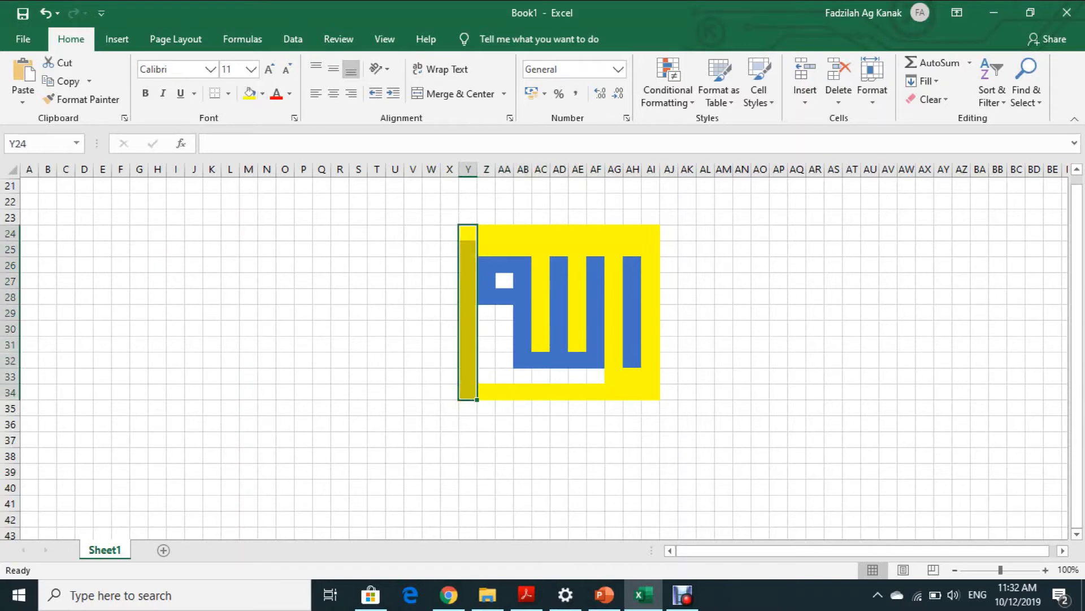
# - Fill the remaining blank cells below the blue loop and baseline, Z29:AA33 and AB33:AF33, with yellow
pyautogui.moveTo(505, 313); pyautogui.dragTo(486, 312)
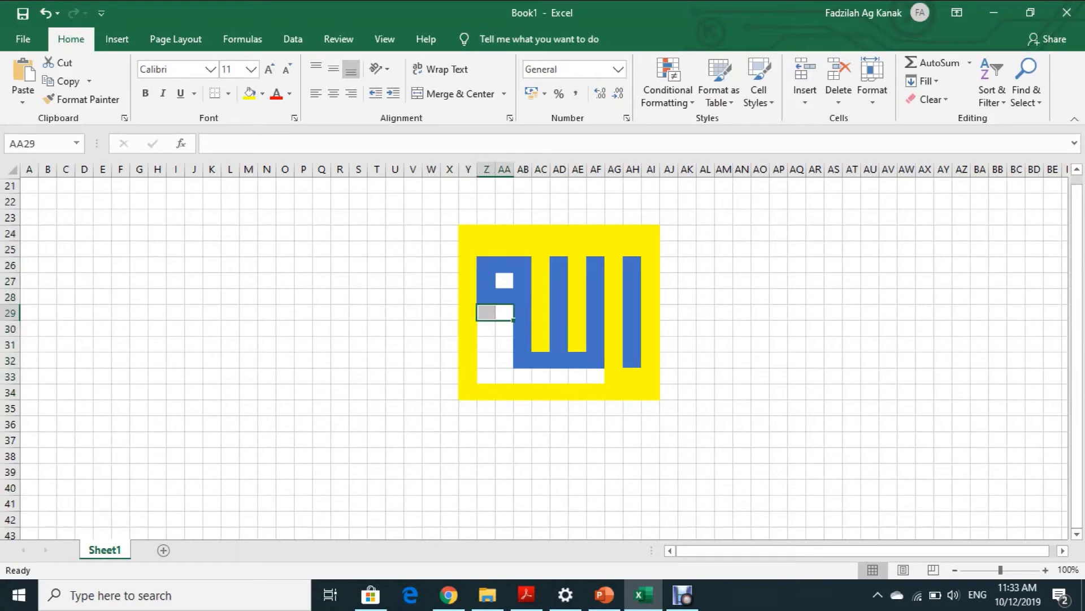
pyautogui.click(249, 94)
pyautogui.moveTo(486, 328); pyautogui.dragTo(504, 376)
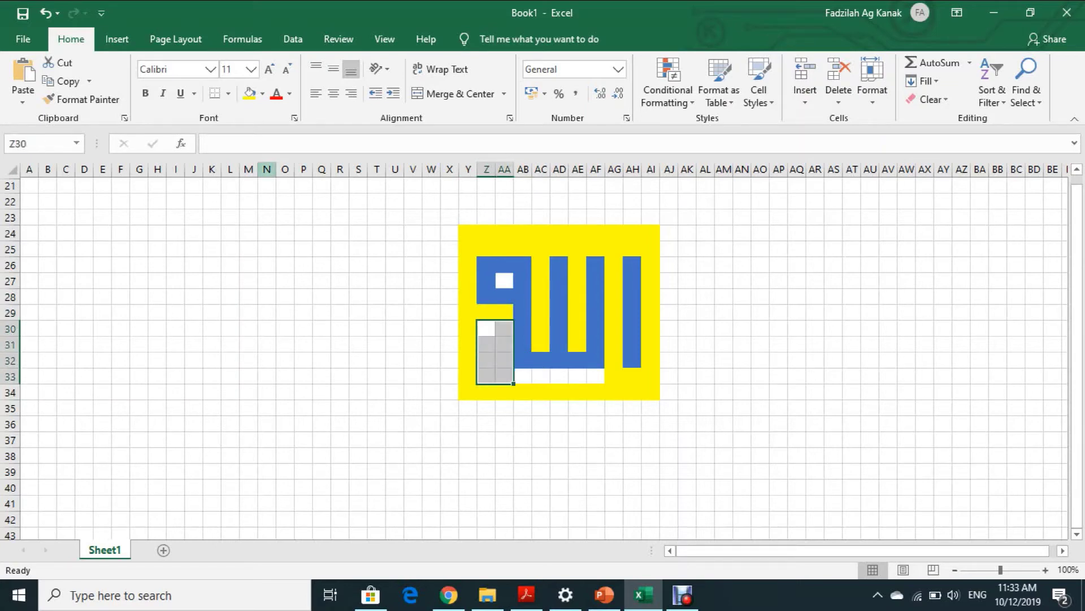
pyautogui.click(249, 93)
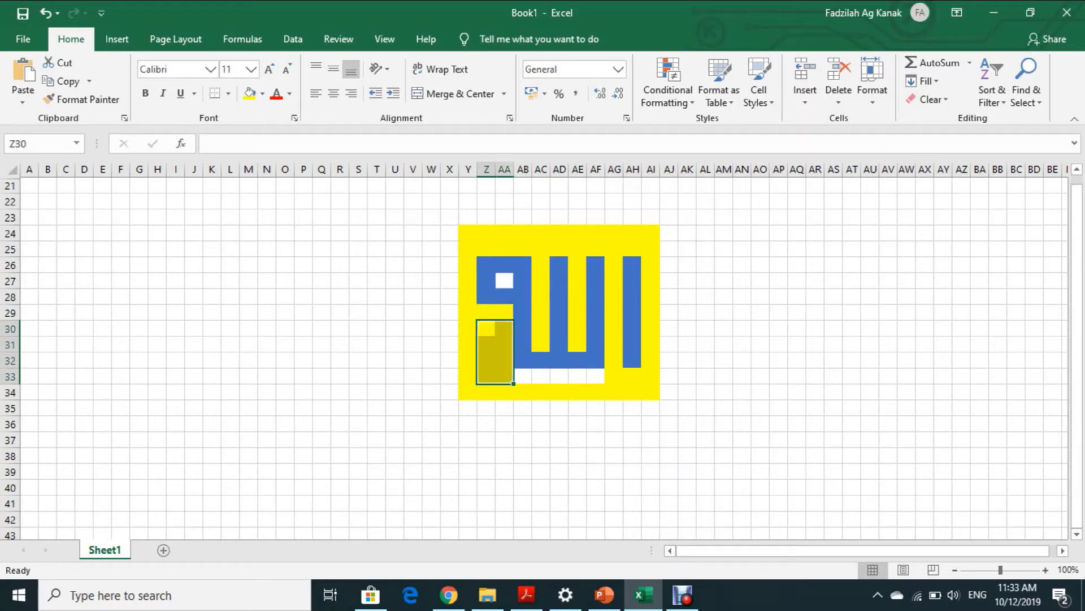
pyautogui.moveTo(522, 376); pyautogui.dragTo(596, 376)
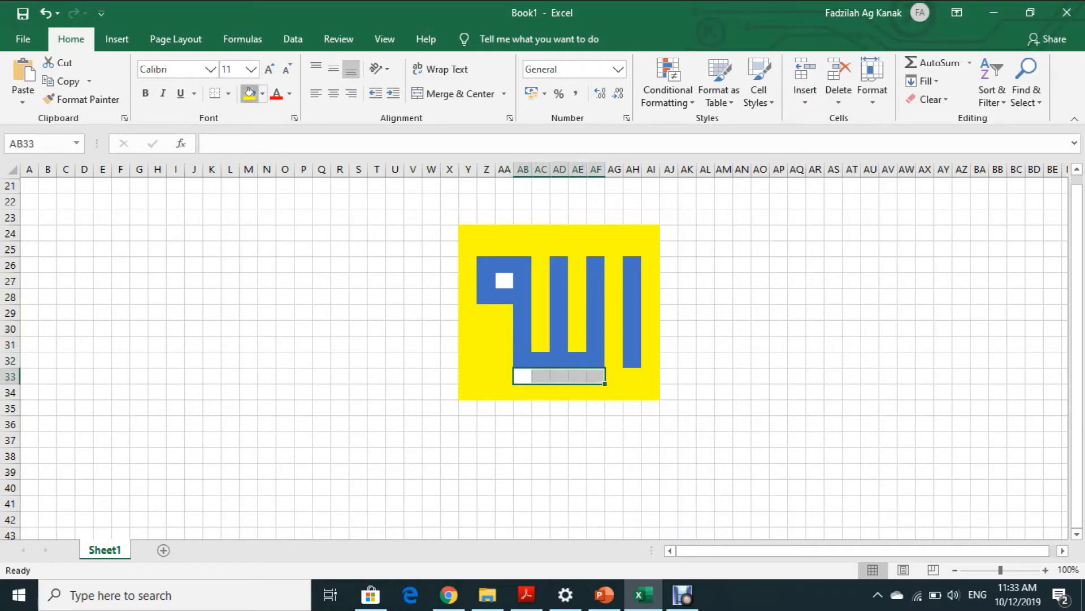
pyautogui.click(249, 93)
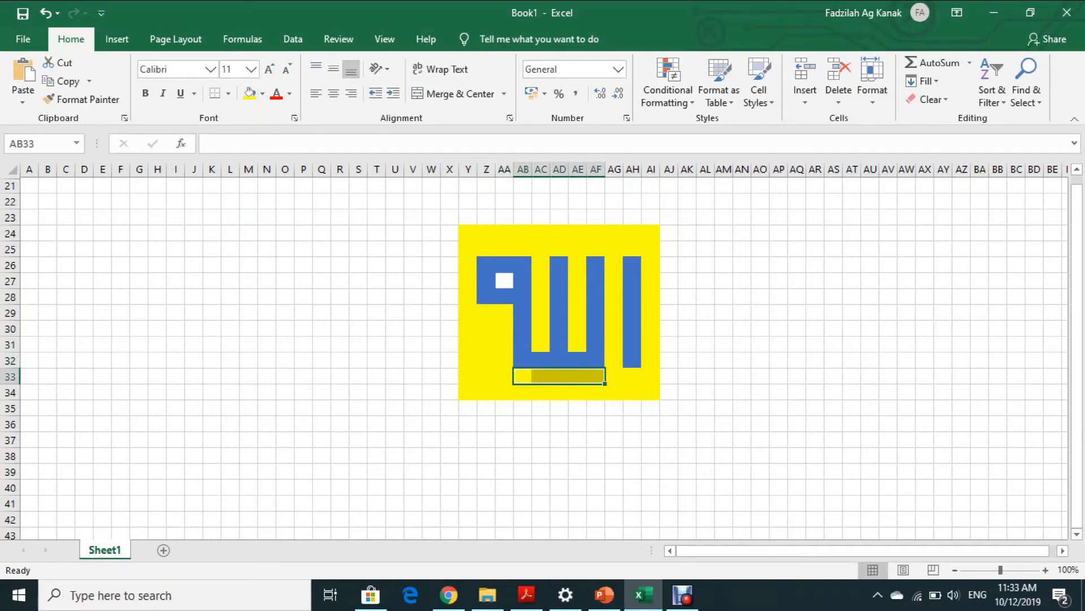
# - Fill cell AA27 inside the blue loop with yellow and deselect the artwork
pyautogui.click(504, 280)
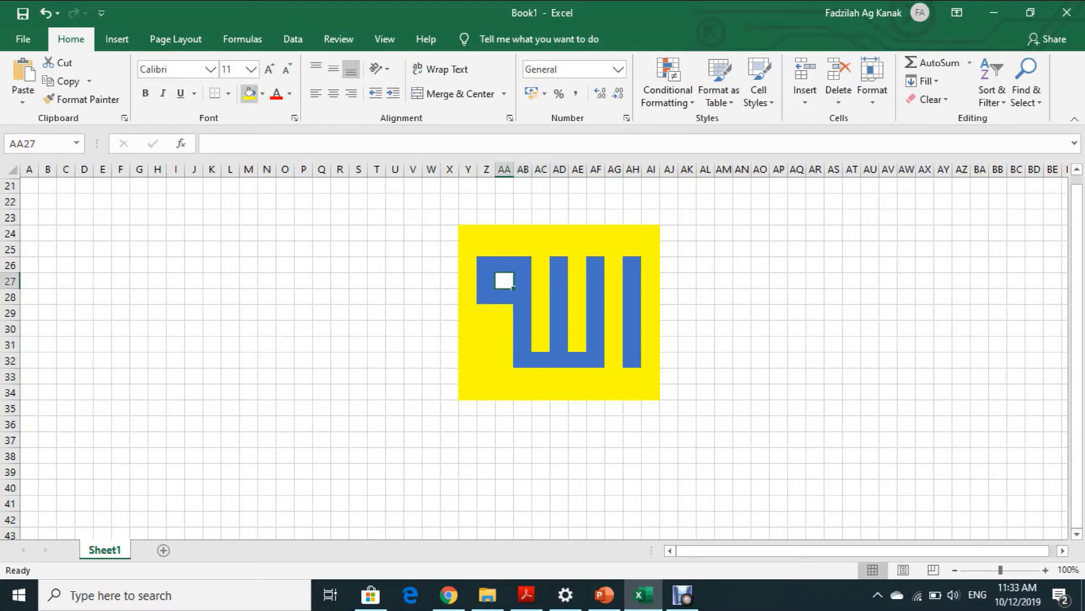
pyautogui.click(249, 93)
pyautogui.click(688, 329)
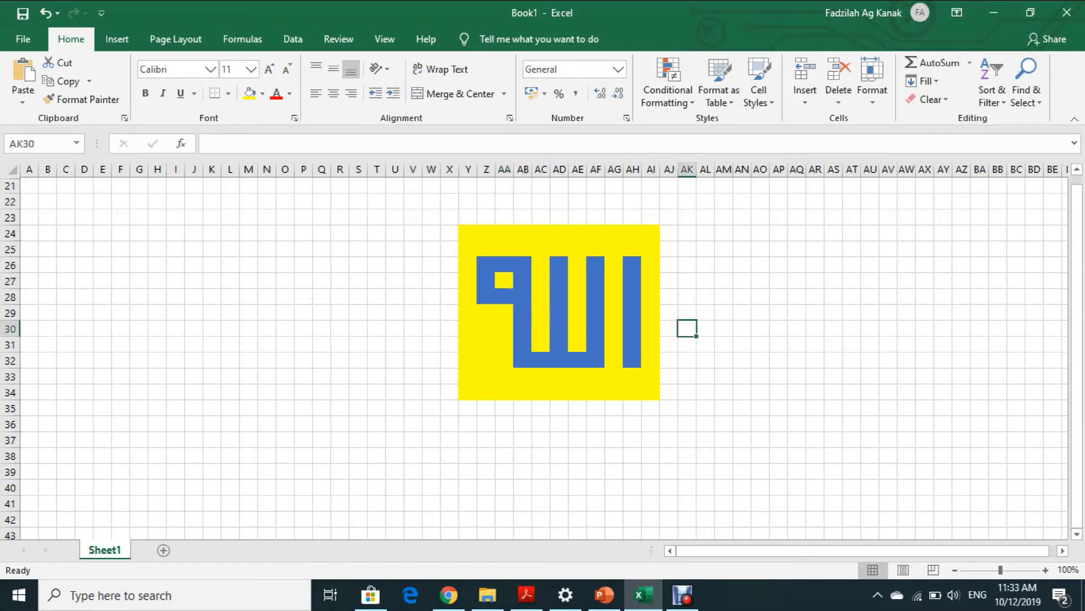
pyautogui.click(742, 296)
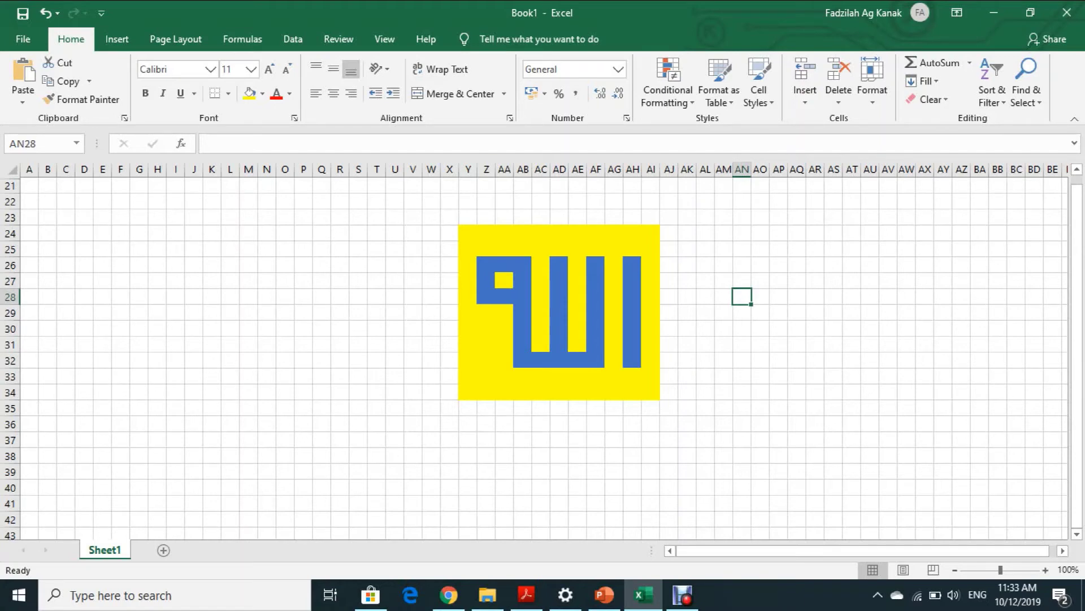
# - Copy the finished lettering block Y24:AI34 as a picture, with appearance as shown on screen and Picture format
pyautogui.moveTo(467, 232); pyautogui.dragTo(652, 392)
pyautogui.rightClick(652, 393)
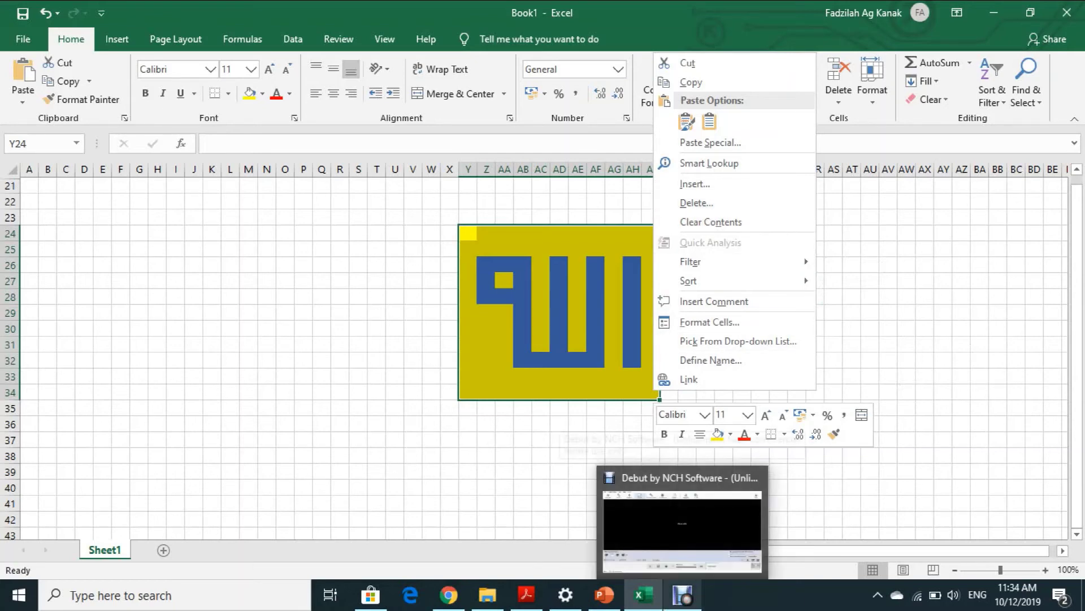
pyautogui.click(683, 594)
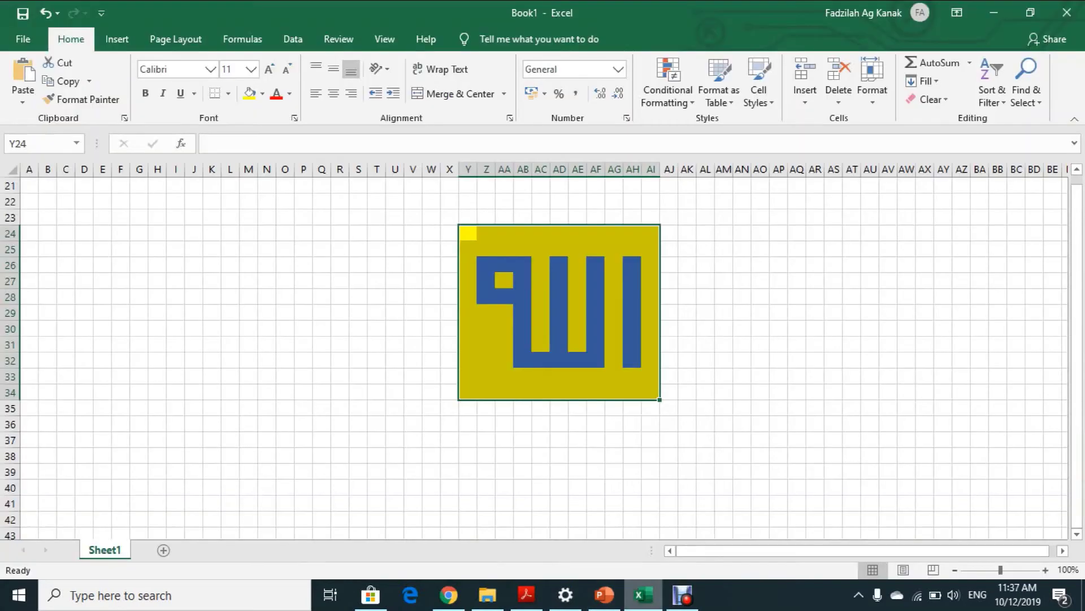
pyautogui.moveTo(683, 595)
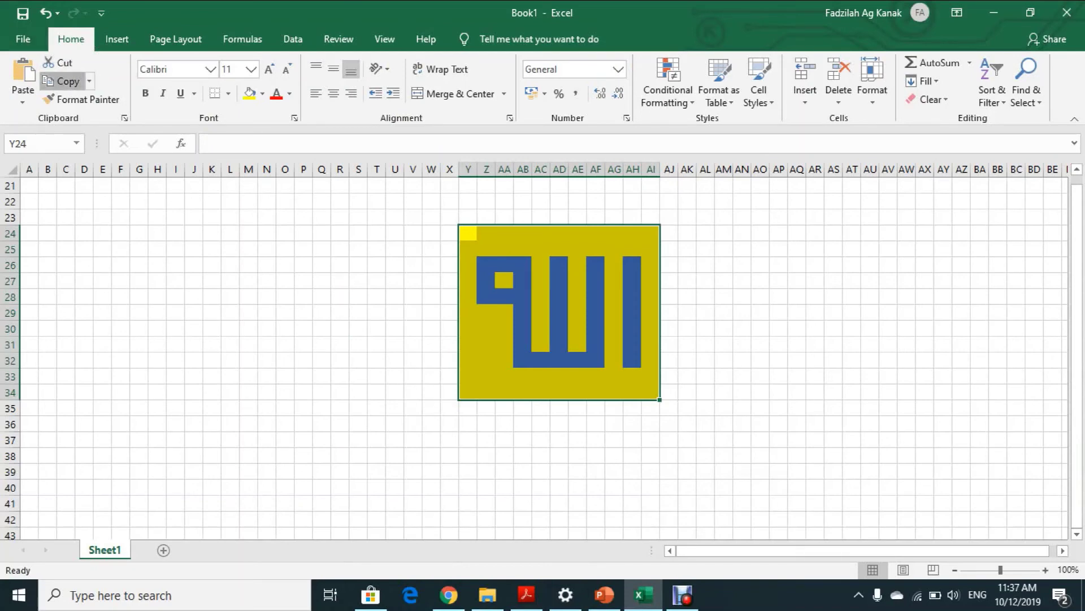
pyautogui.click(67, 81)
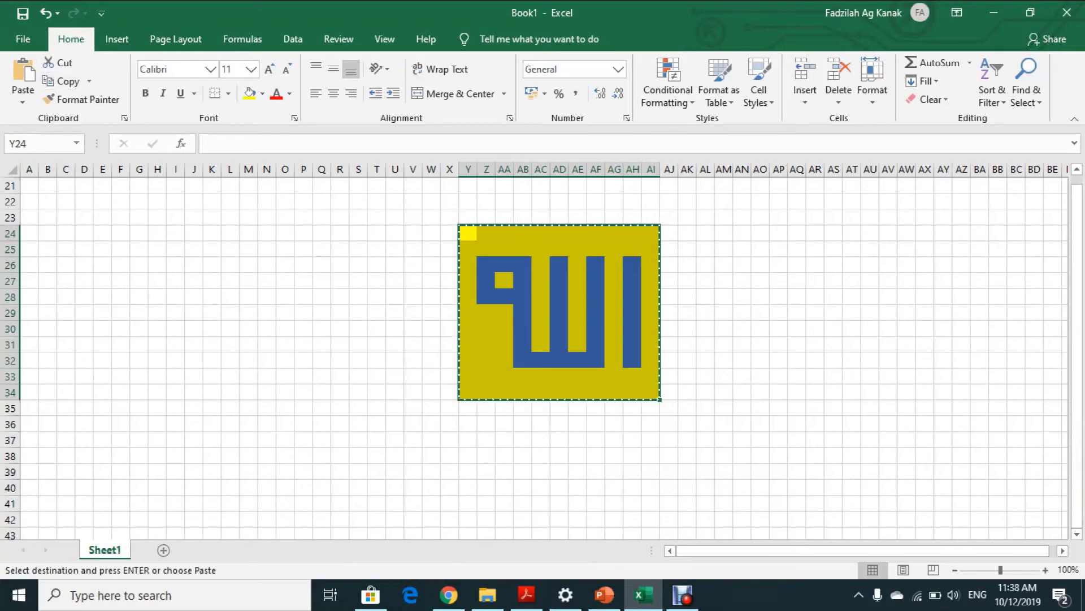
pyautogui.click(89, 81)
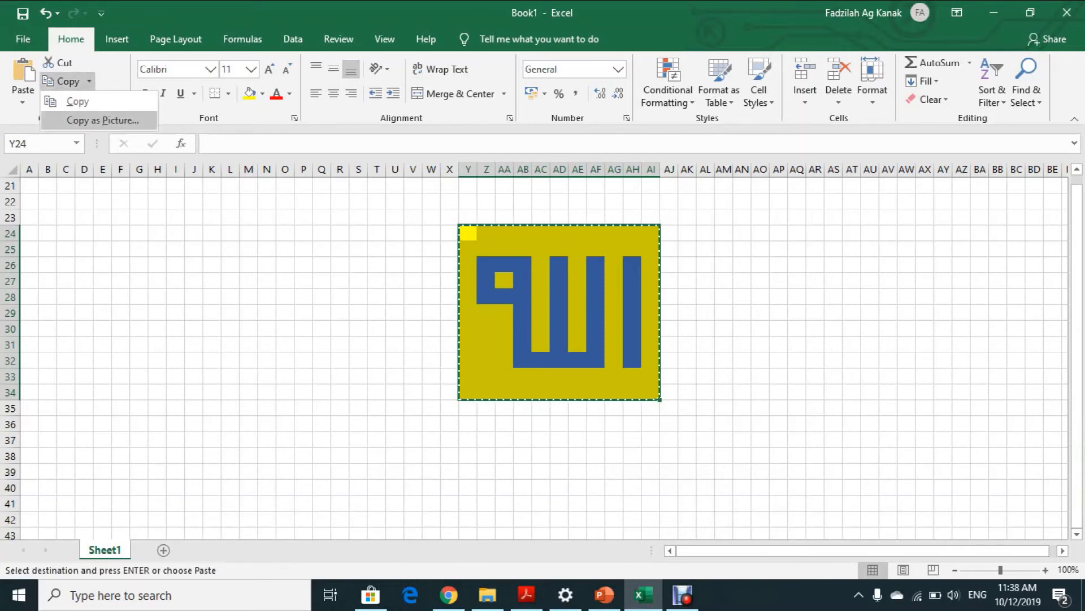
pyautogui.click(102, 120)
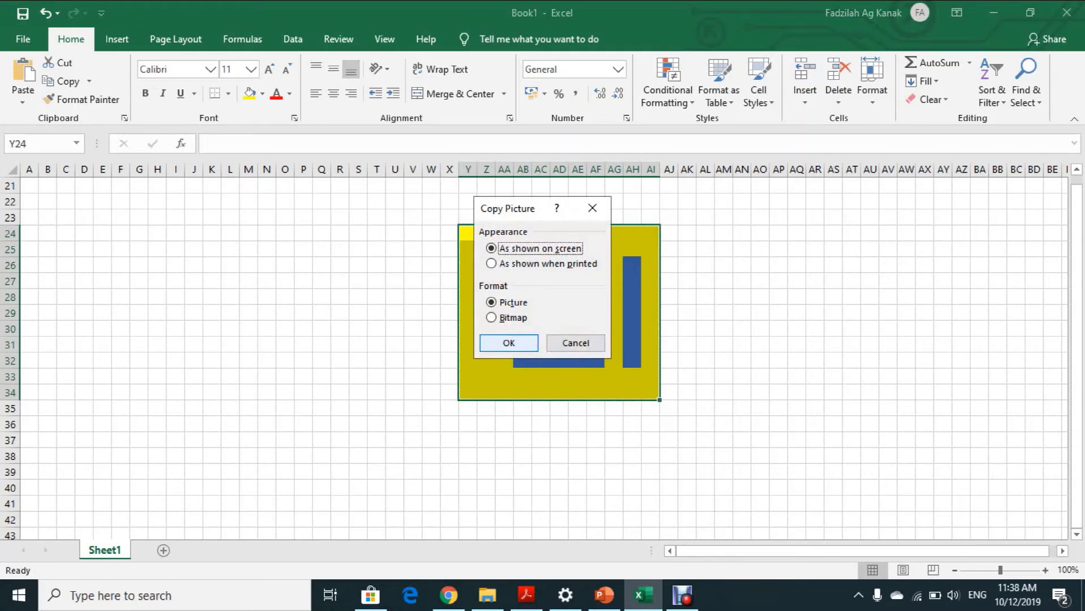
pyautogui.click(508, 342)
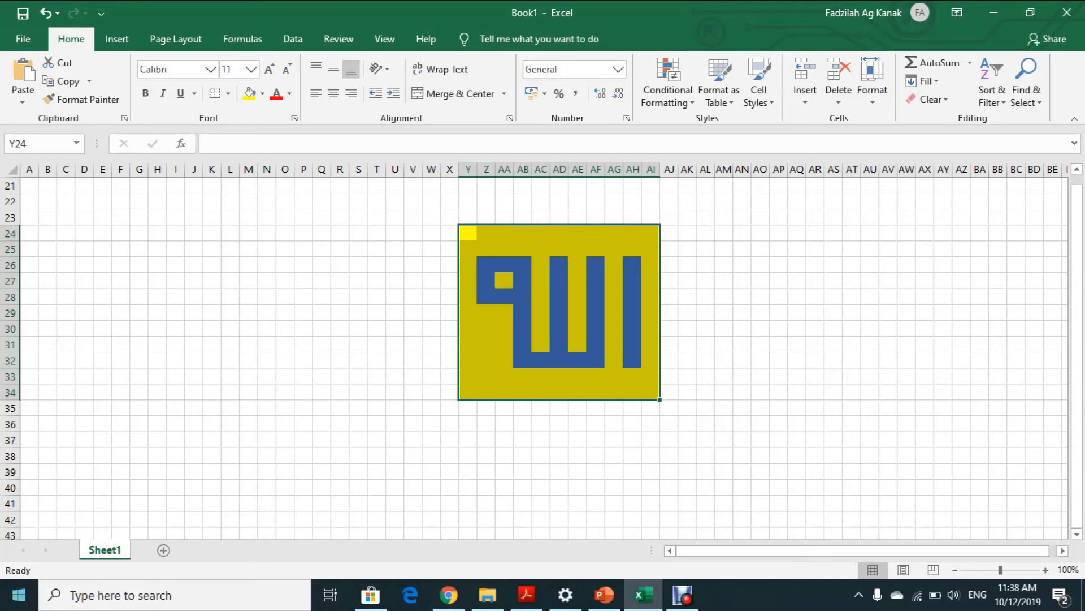
# - Search for Paint and open it with a blank canvas
pyautogui.press('super')
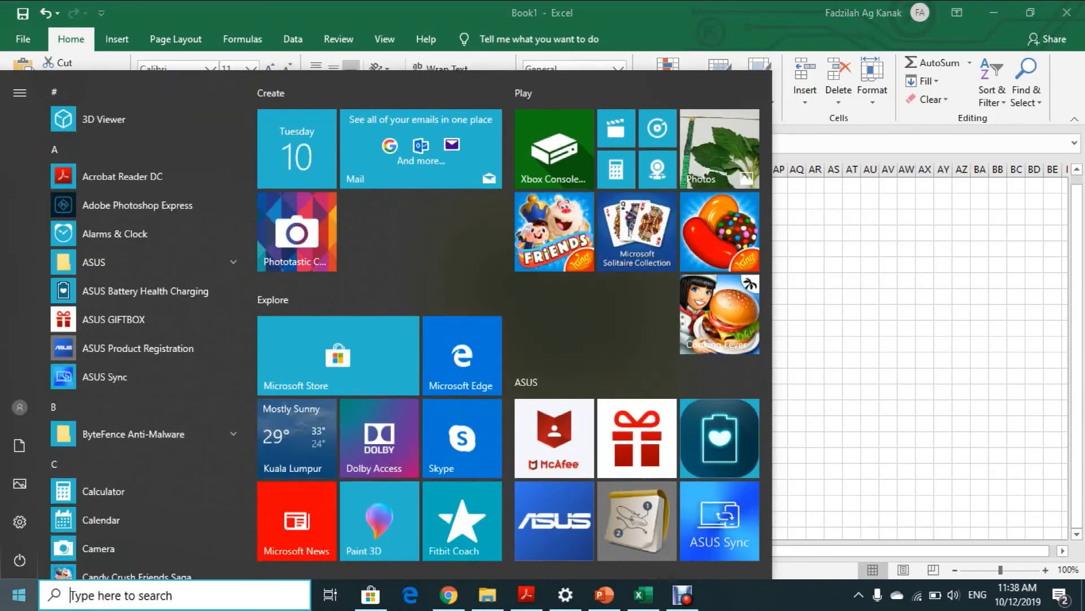
pyautogui.write('pai')
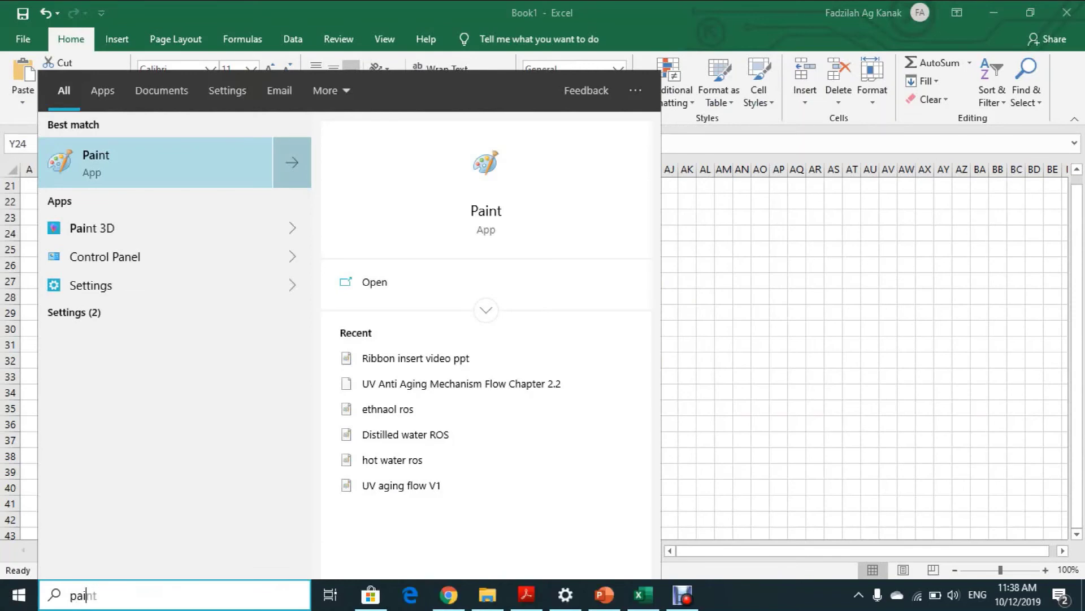
pyautogui.write('nt')
pyautogui.press('Return')
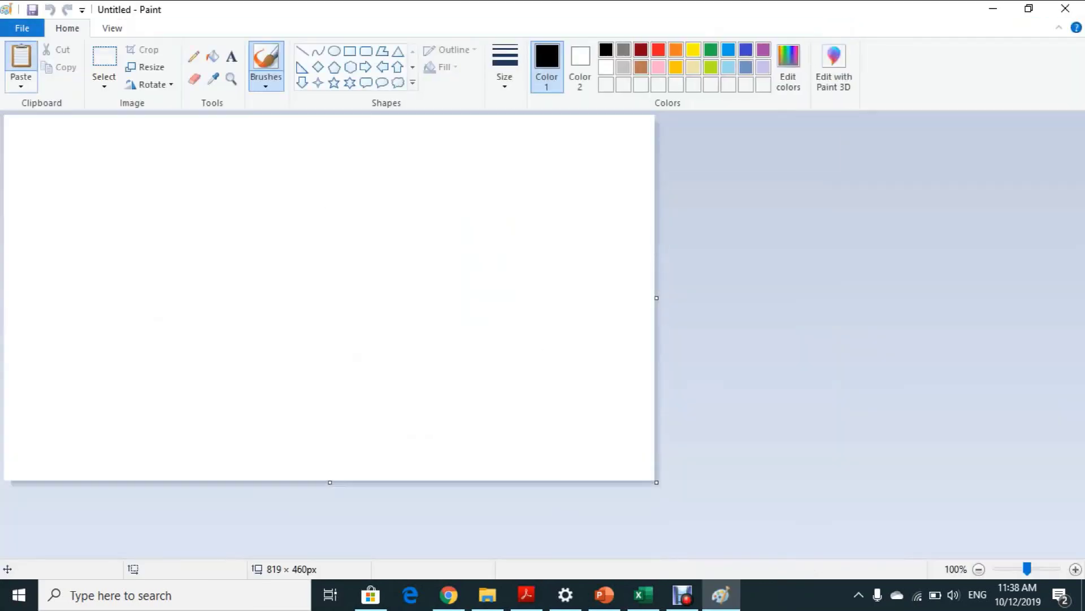
# - Paste the copied lettering picture into the canvas and crop the canvas to the pasted image
pyautogui.click(21, 59)
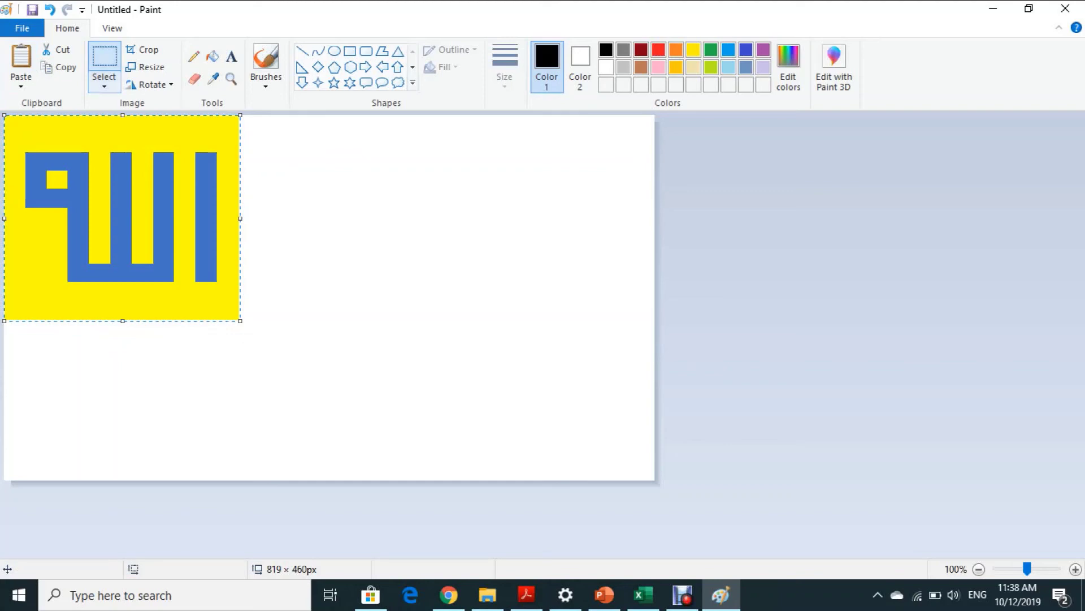
pyautogui.click(104, 83)
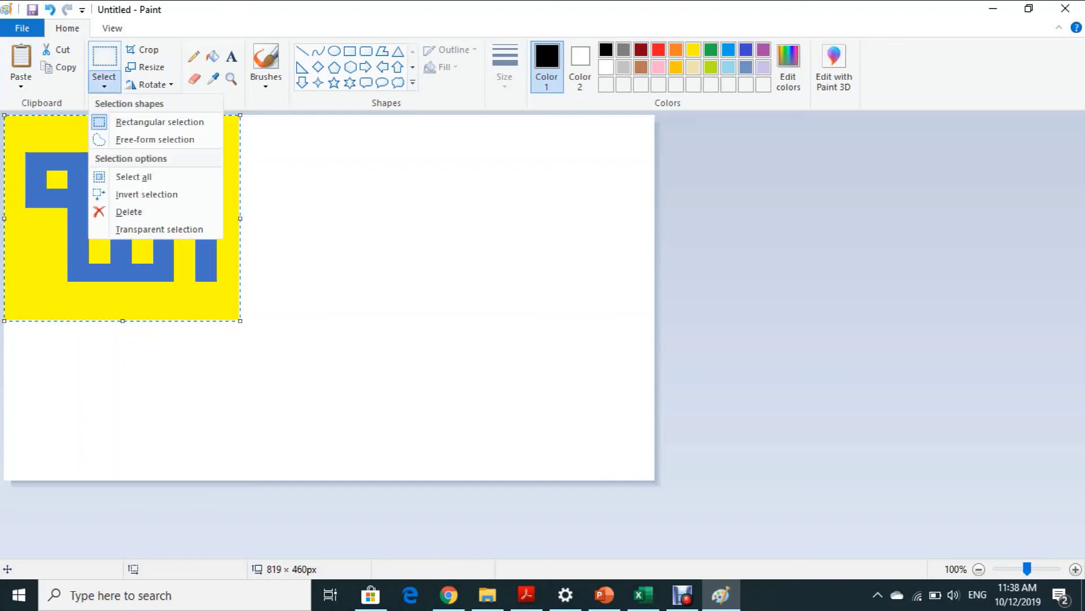
pyautogui.hotkey('ctrl', 'shift', 'x')
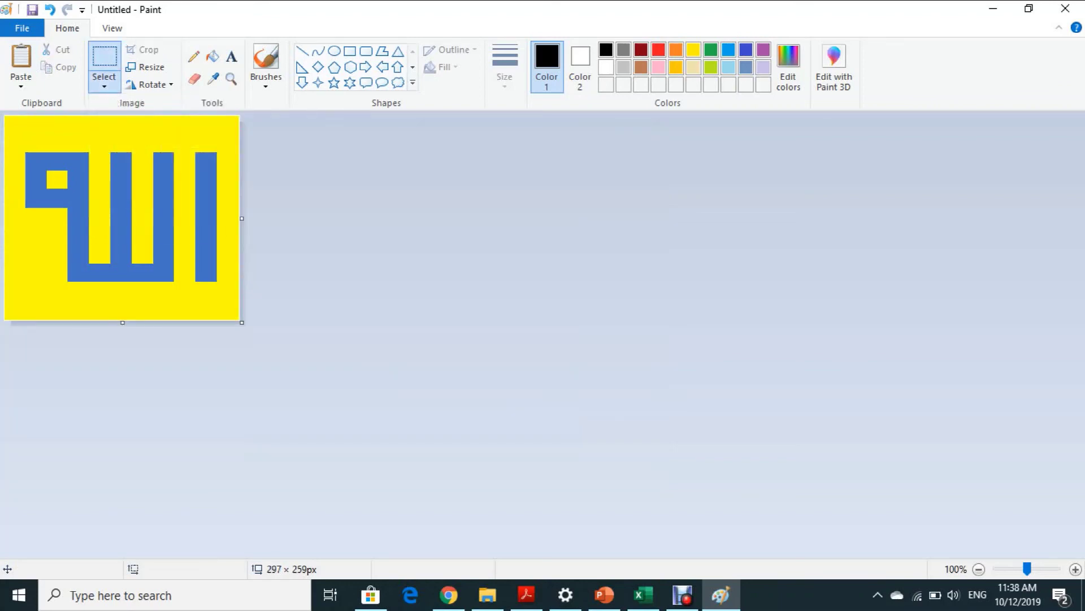
# - Start saving the image as a new file and set its file type to JPEG
pyautogui.click(22, 28)
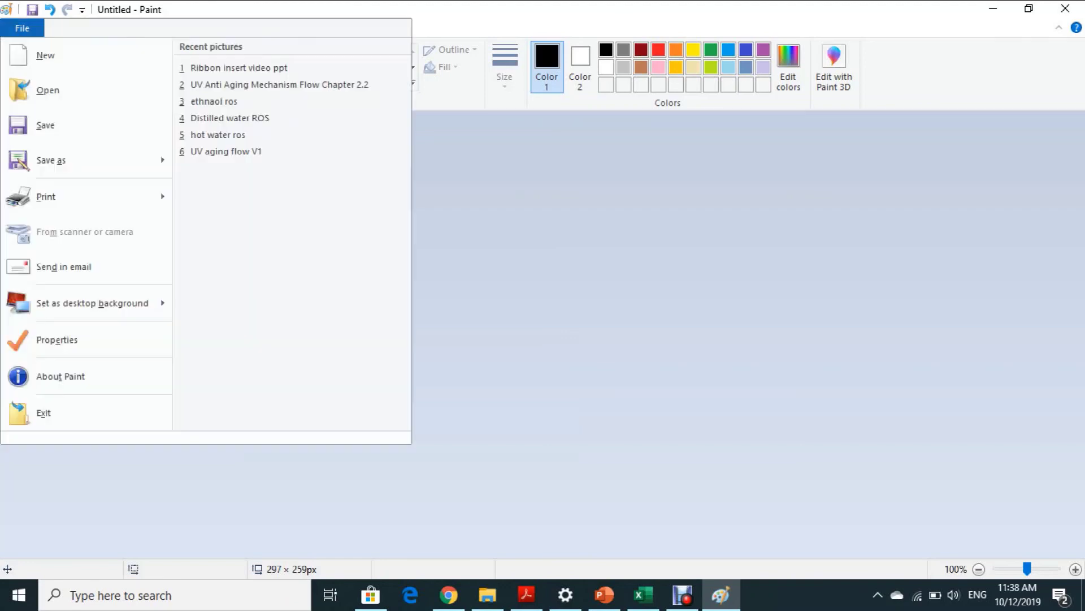
pyautogui.click(57, 160)
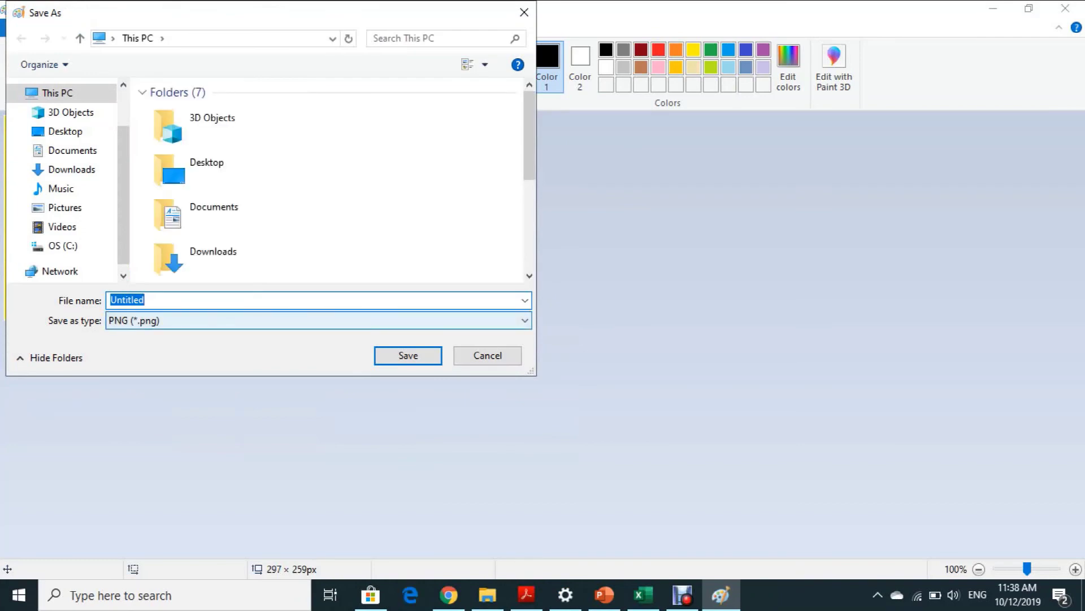
pyautogui.press('Tab')
pyautogui.hotkey('alt', 'Down')
pyautogui.press('Up')
pyautogui.press('Up')
pyautogui.press('Up')
pyautogui.press('Up')
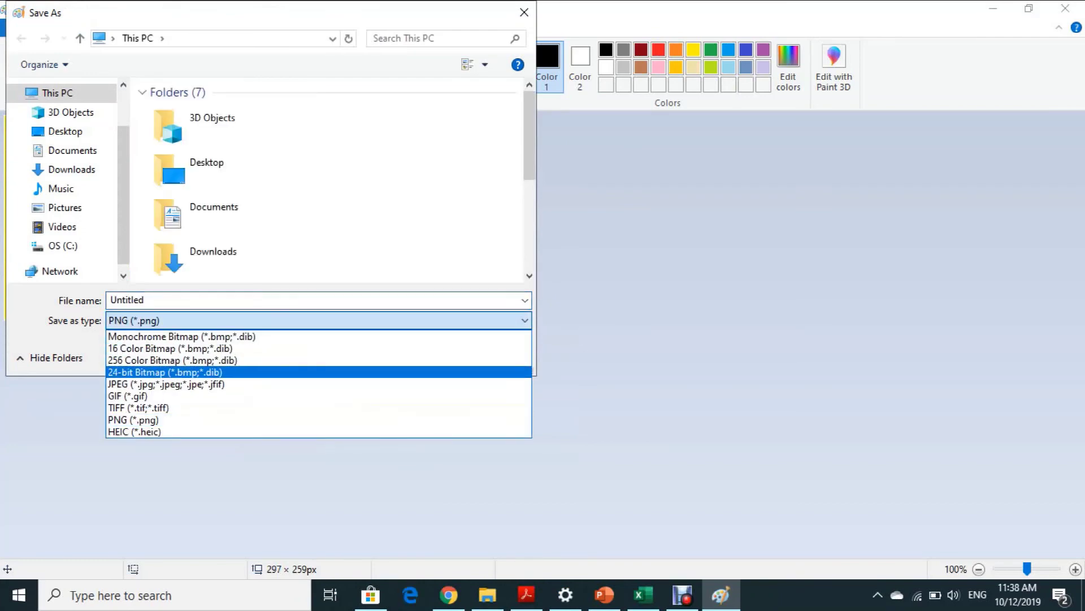
pyautogui.press('Down')
pyautogui.press('Return')
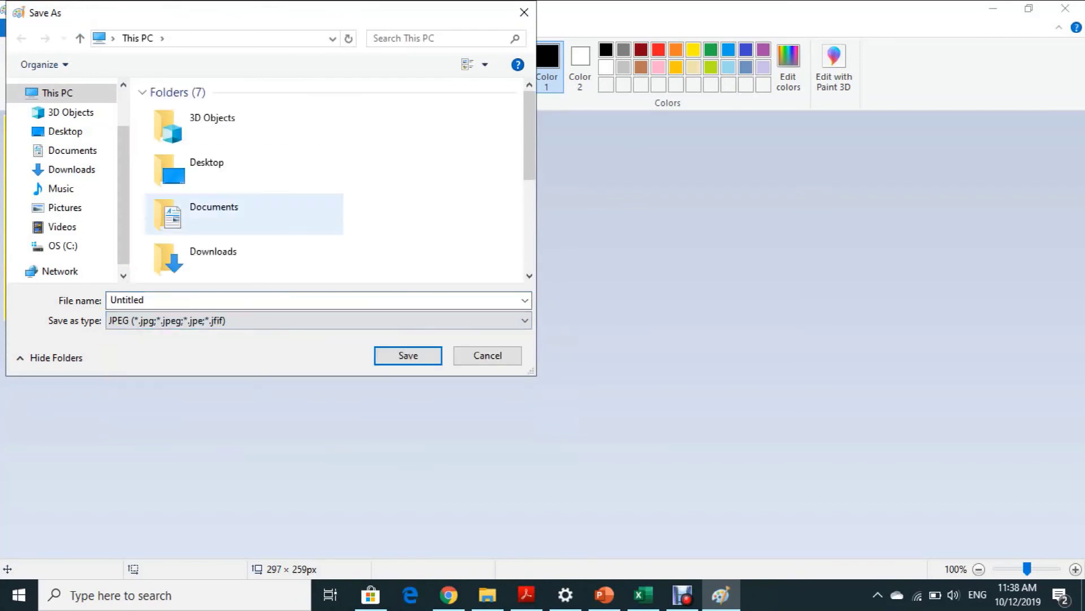
# - Name the image file "Kufi Excel 1" and try to save it in This PC
pyautogui.click(186, 168)
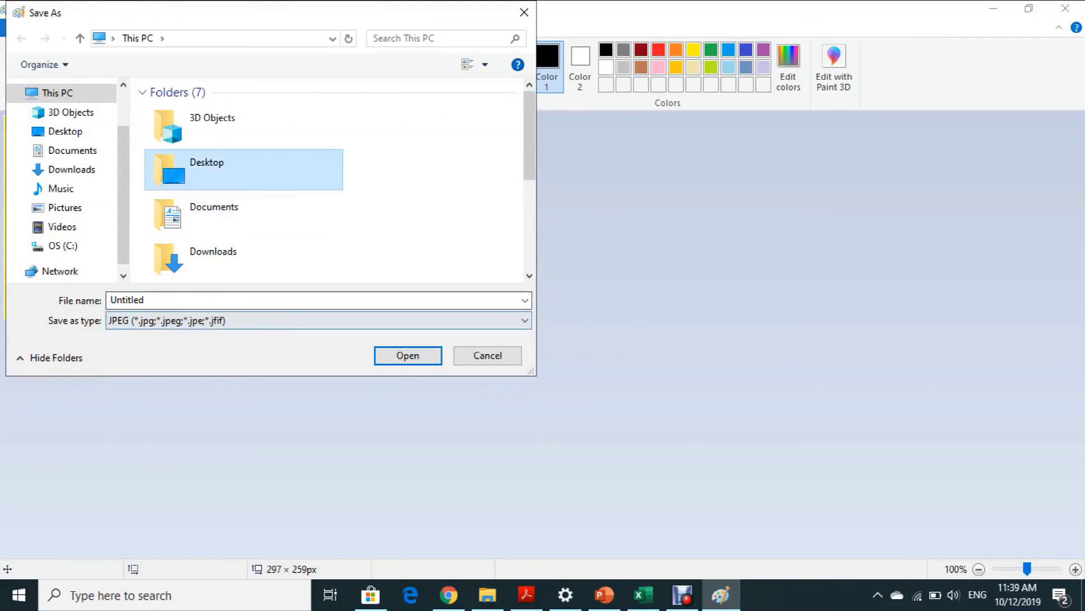
pyautogui.click(170, 301)
pyautogui.write('K')
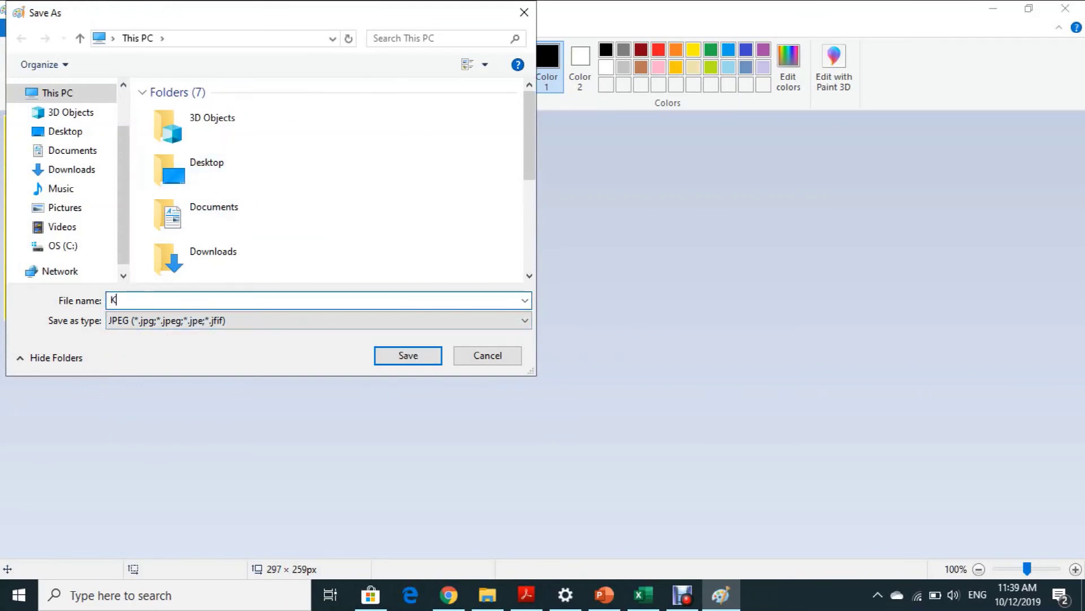
pyautogui.write('ufi Excel 1')
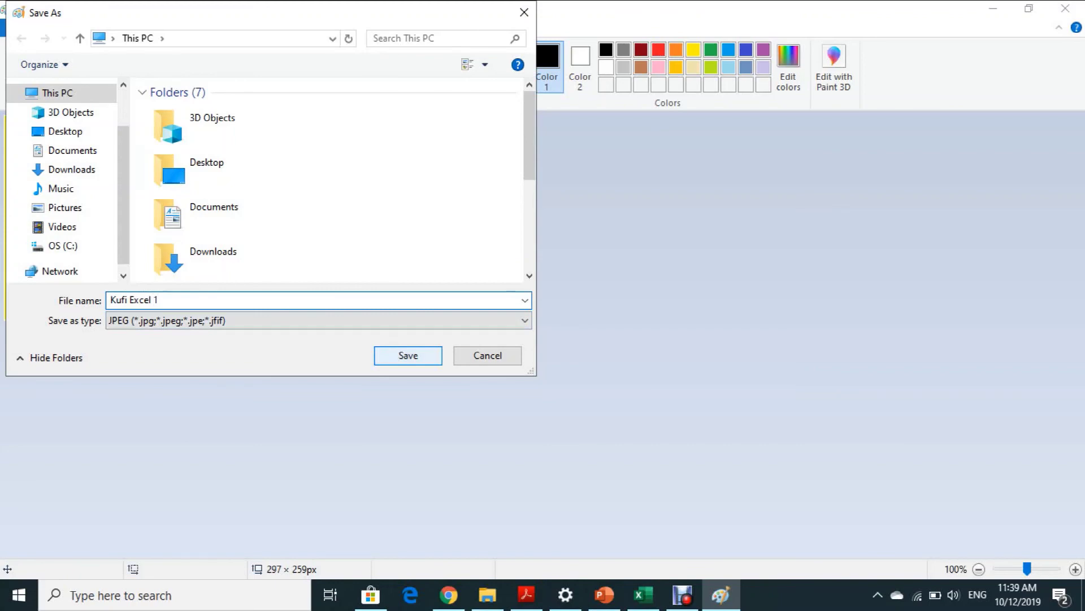
pyautogui.click(408, 355)
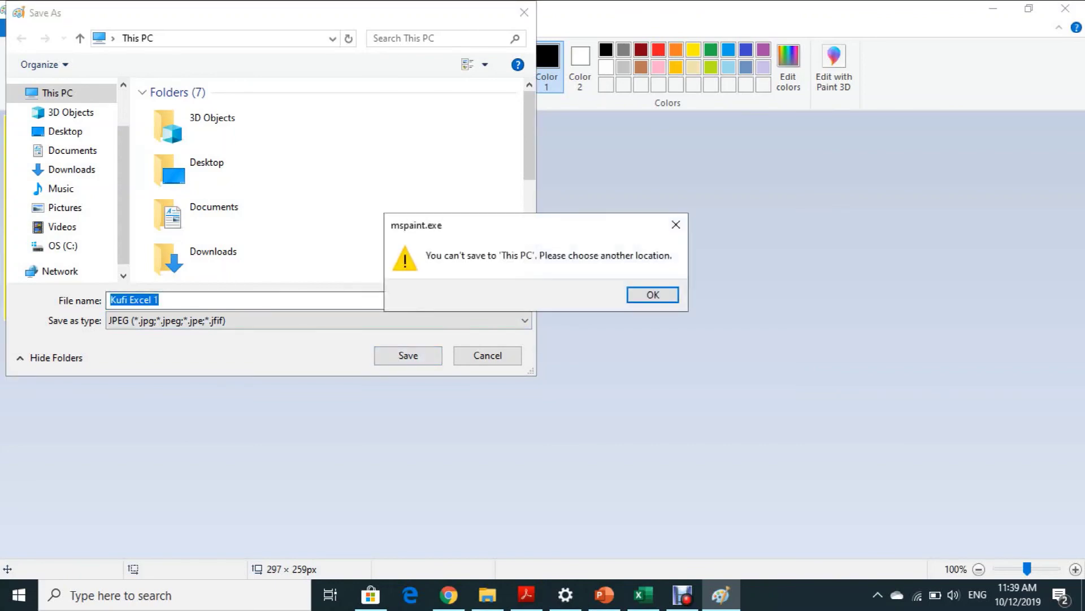